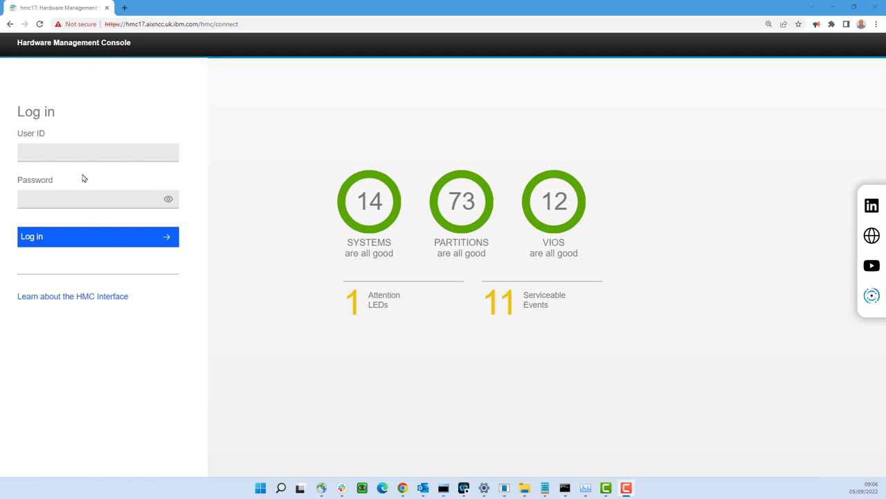
- Log in to the Hardware Management Console with the user ID and password
click(68, 151)
text(nag)
key(Tab)
text(•••••••••)
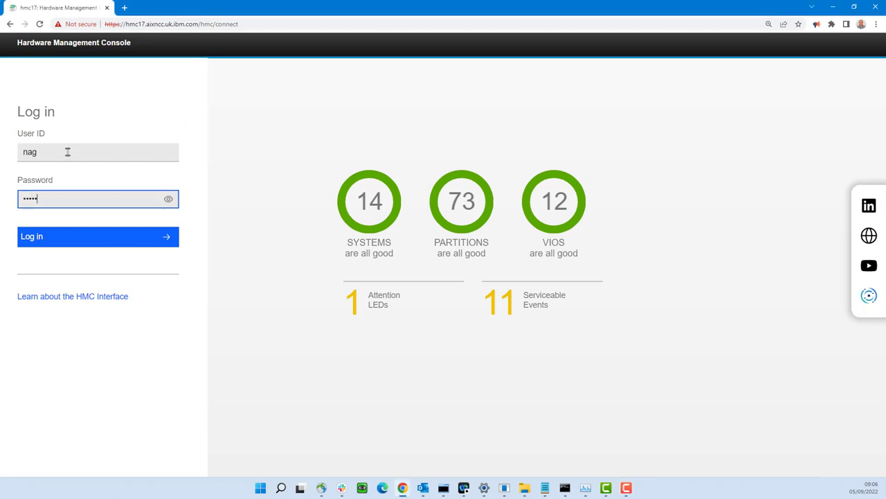
key(Return)
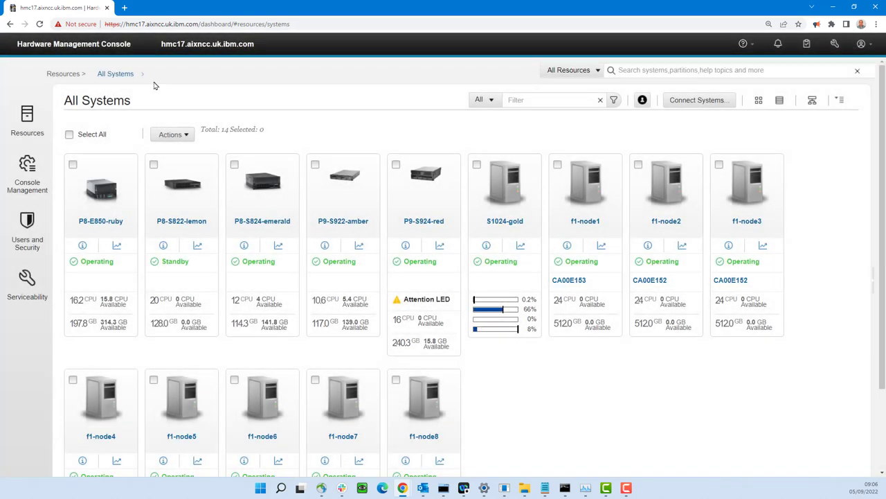
- Check the HMC version 10 Release 1 details in Help > About, then close them
click(748, 44)
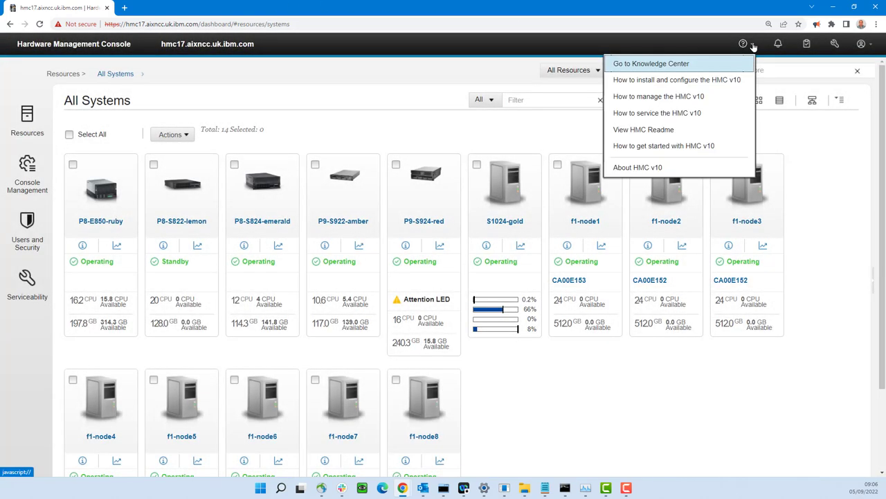
click(645, 169)
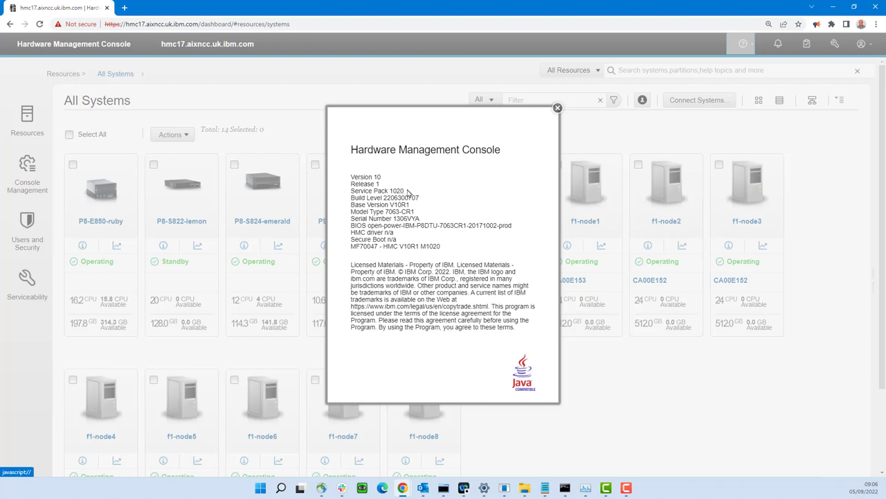
click(558, 110)
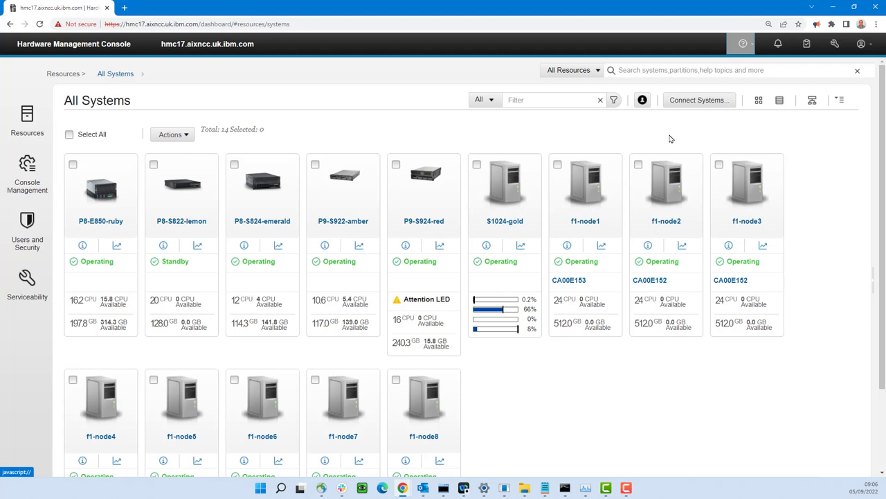
- Open the S1024-gold managed system's Partitions page
click(505, 221)
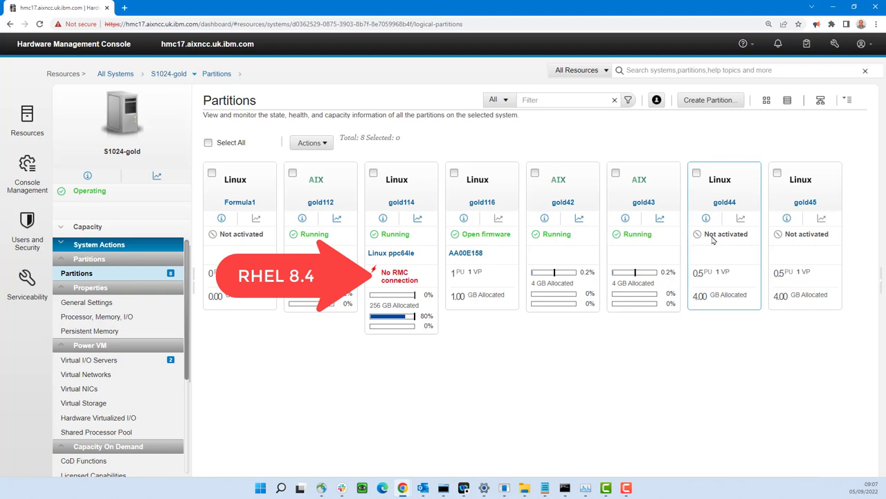
- Start creating a new partition and name it demo42
click(708, 100)
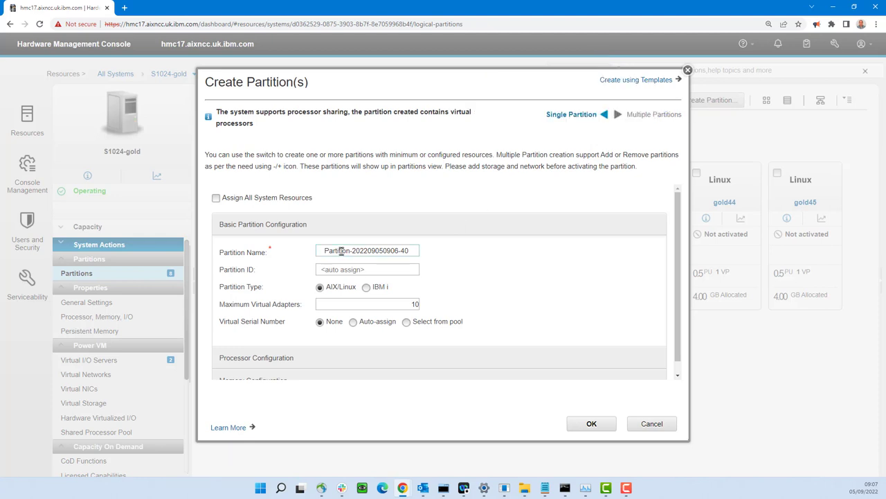
drag(322, 250, 427, 250)
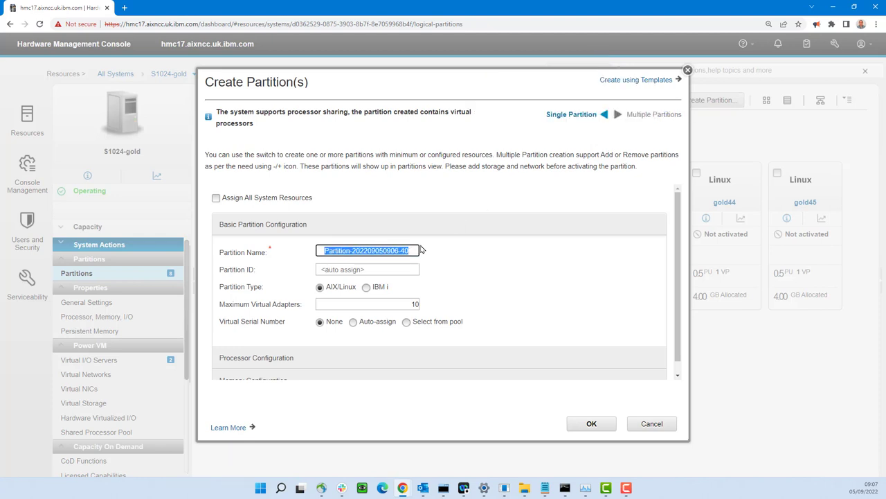
text(demo42)
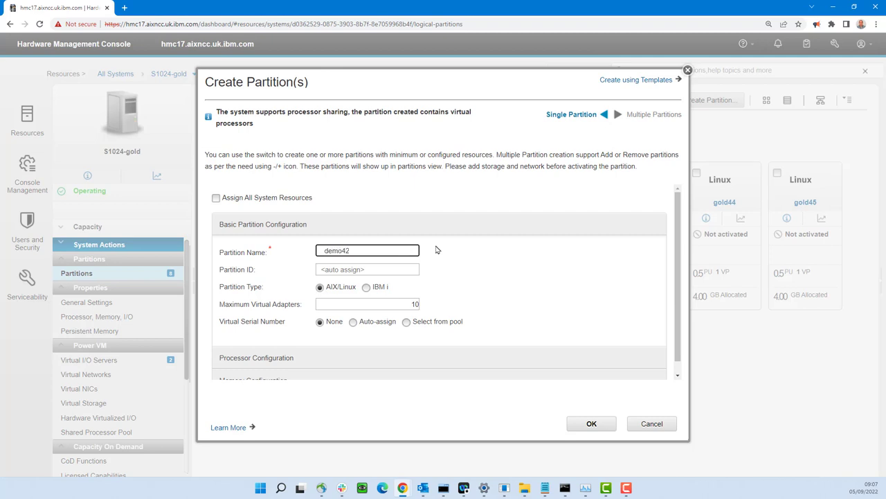
- Set virtual processors to 2 allocated/2 maximum and processing units to 1 allocated/2 maximum
click(409, 347)
click(322, 344)
key(BackSpace)
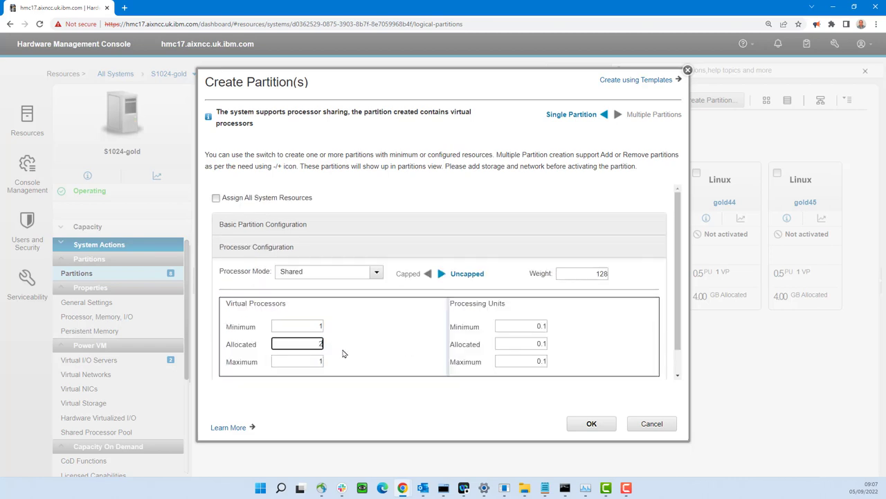
text(2)
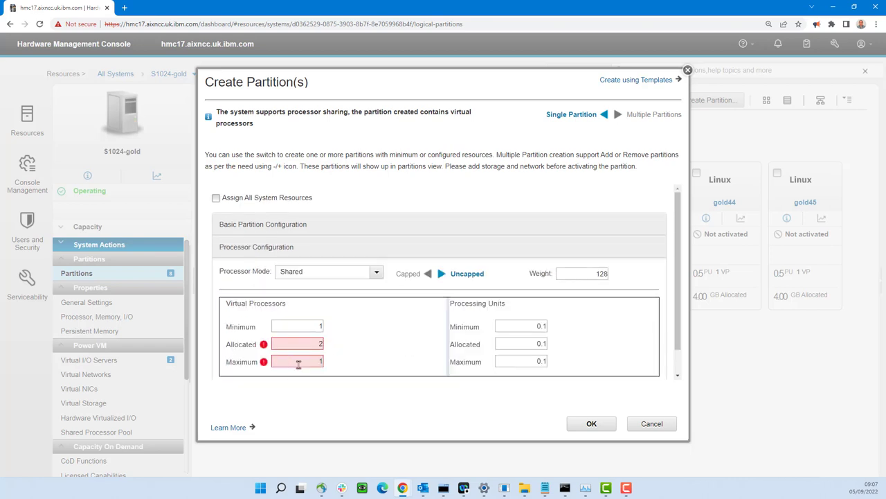
double_click(316, 361)
text(2)
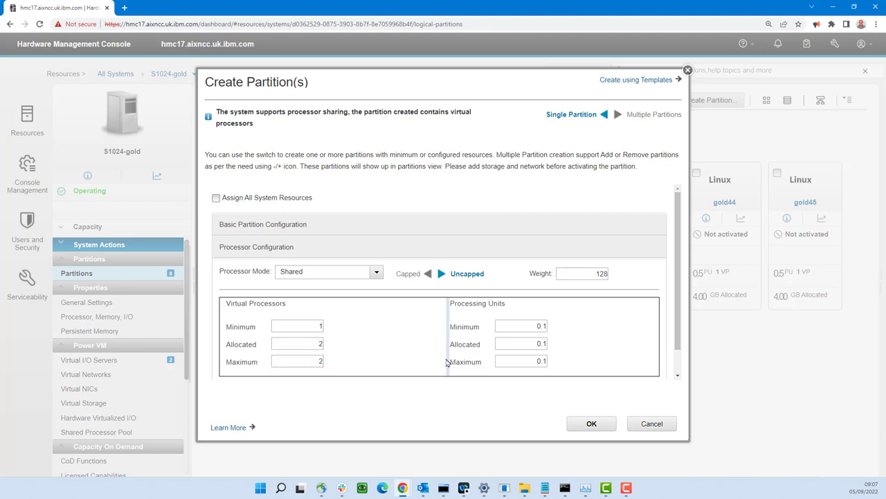
double_click(532, 344)
text(1)
click(565, 354)
double_click(534, 361)
text(2)
scroll(413, 329, down, 1)
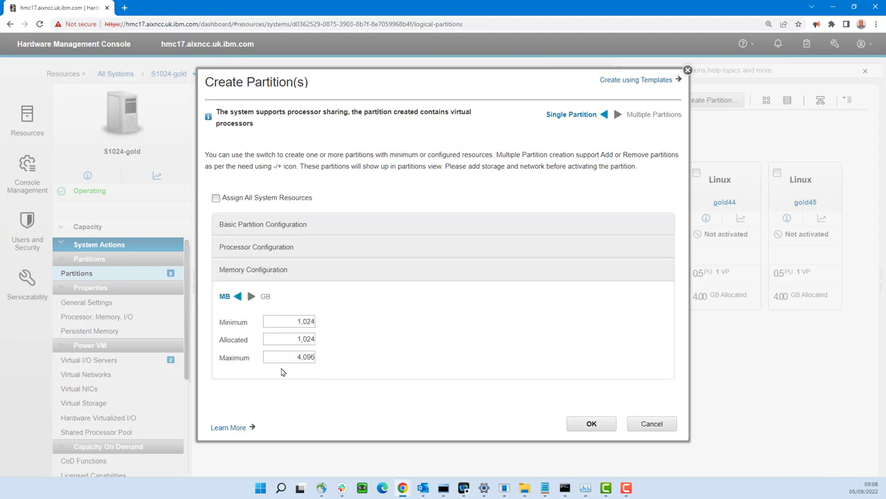
- Switch memory to GB and set 8 GB allocated and 16 GB maximum
click(251, 296)
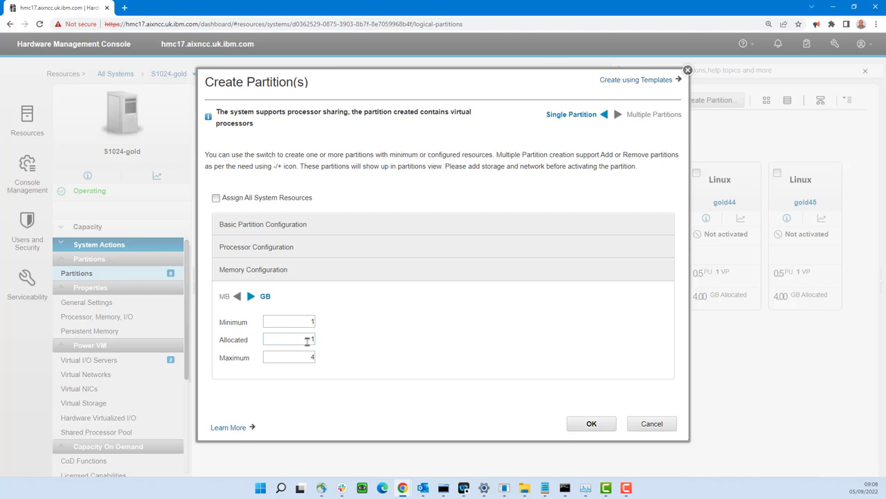
double_click(311, 339)
text(8)
key(Tab)
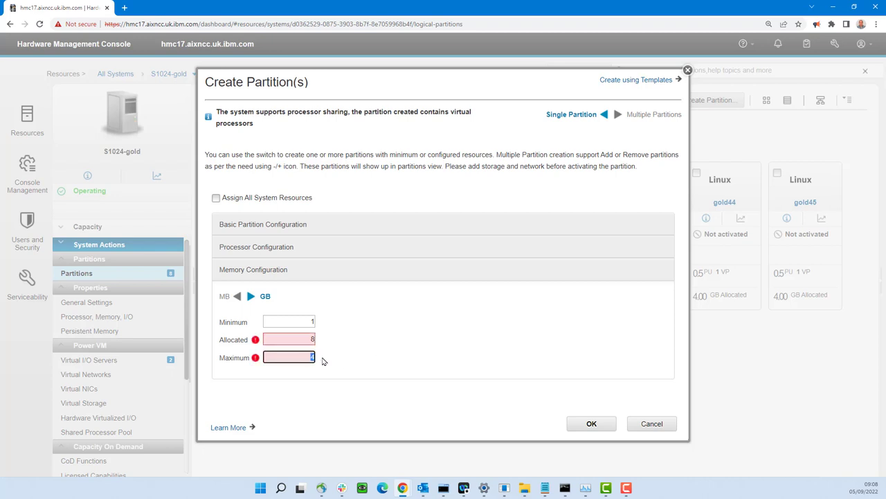
text(16)
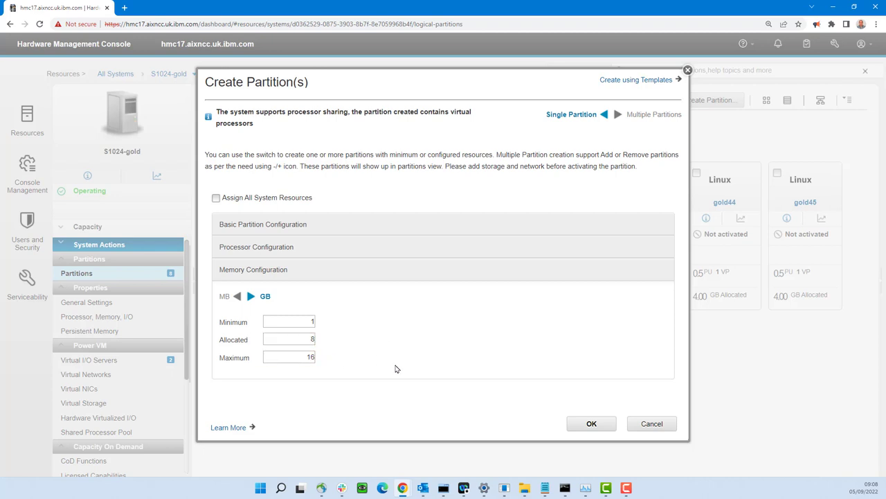
click(312, 339)
click(347, 370)
- Create the demo42 partition and open its properties
click(592, 423)
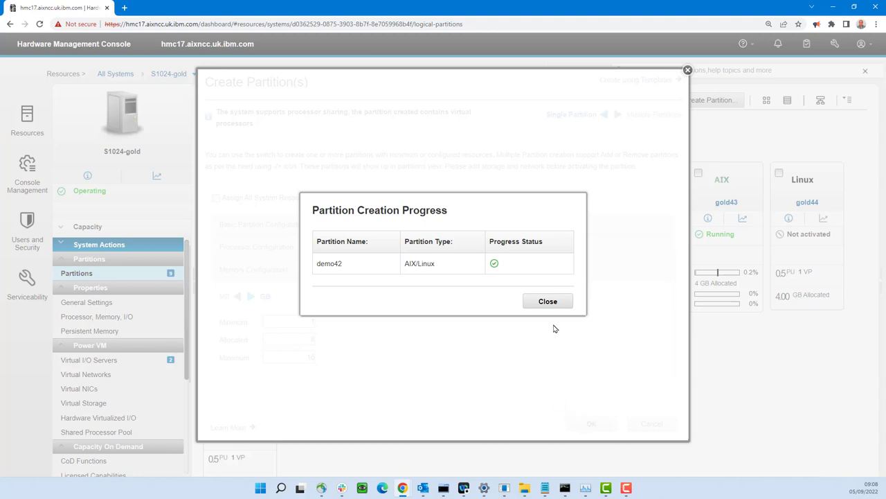
click(546, 302)
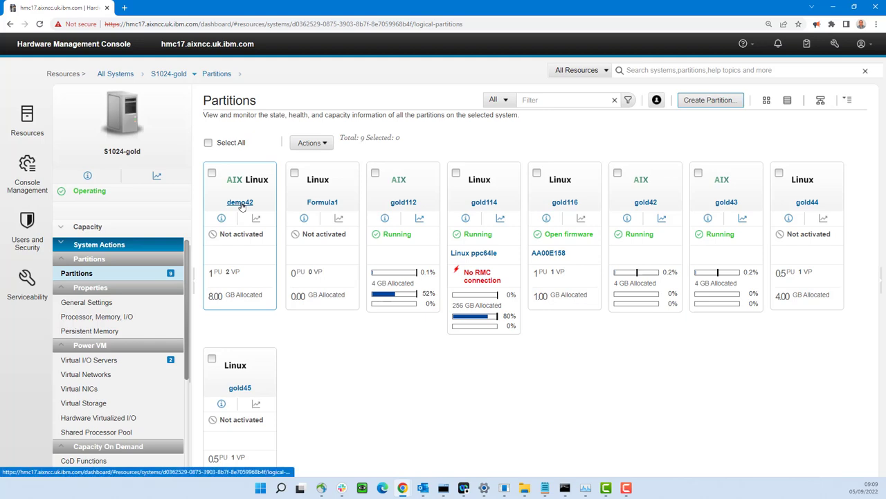
click(242, 203)
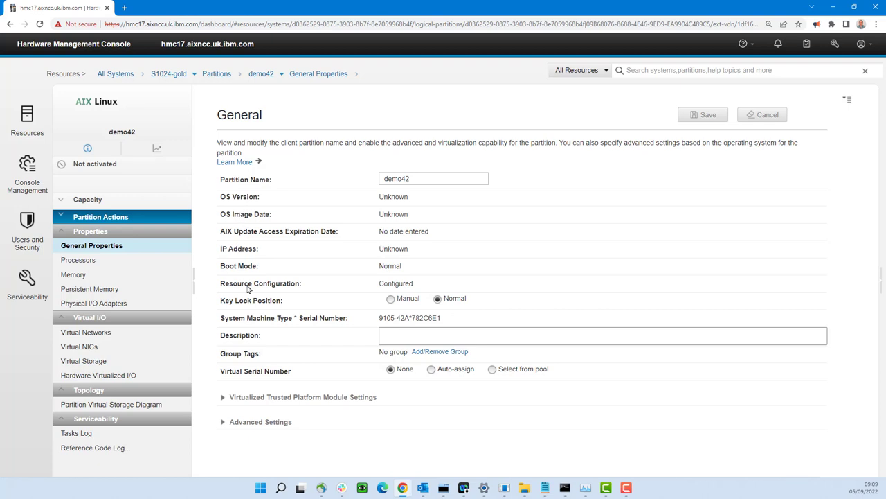
- Review demo42's processor and memory settings, then view its Virtual Networks page
click(80, 261)
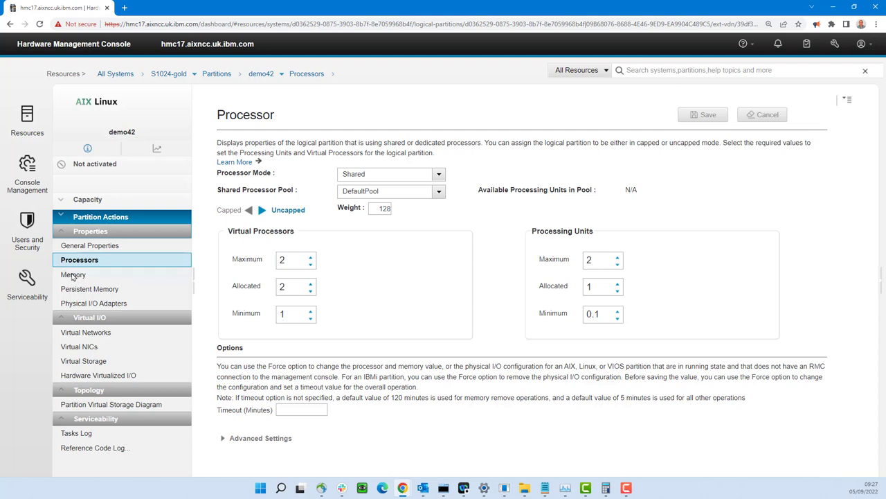
click(74, 275)
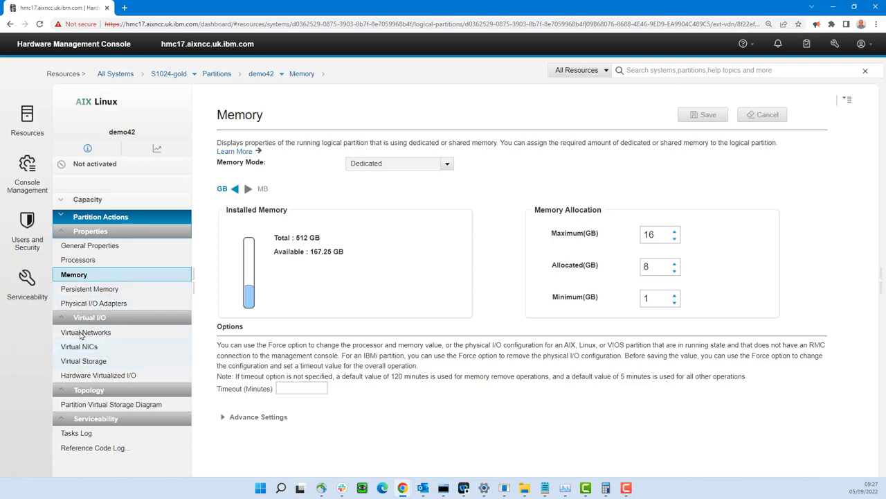
click(81, 335)
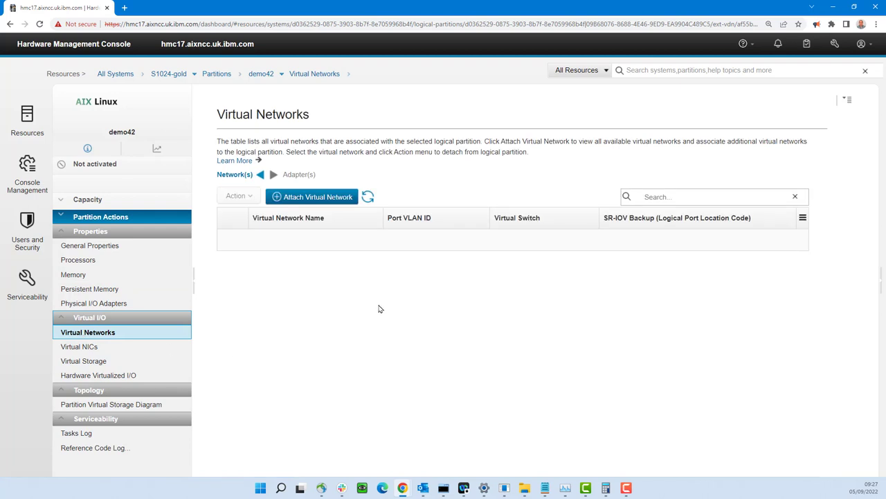
- Attach the VLAN62-EHERNET0 virtual network to demo42 and go to Virtual Storage
click(309, 197)
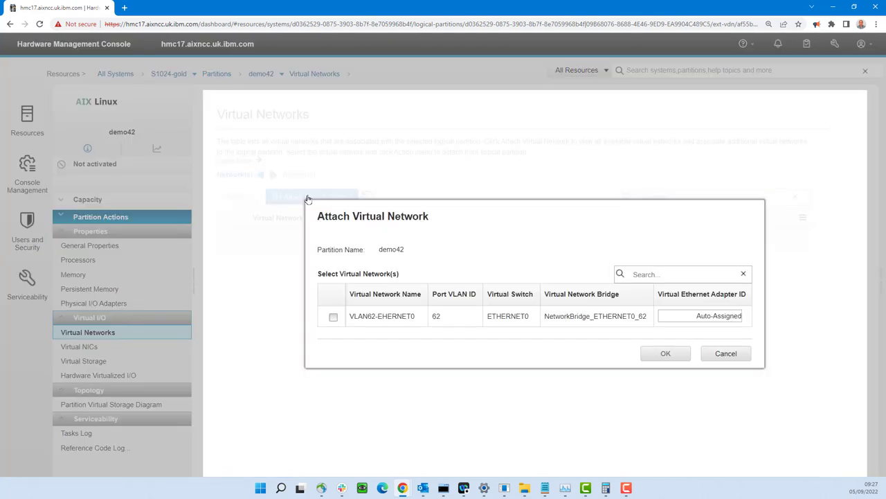
click(334, 317)
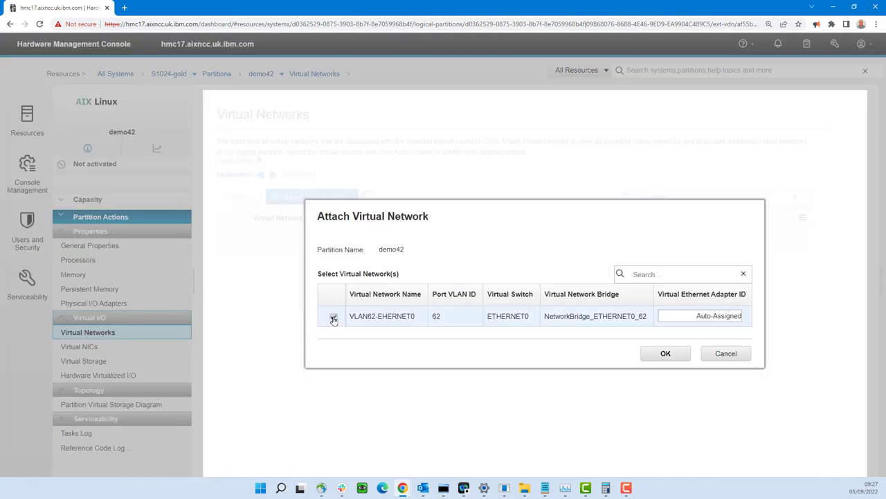
click(670, 354)
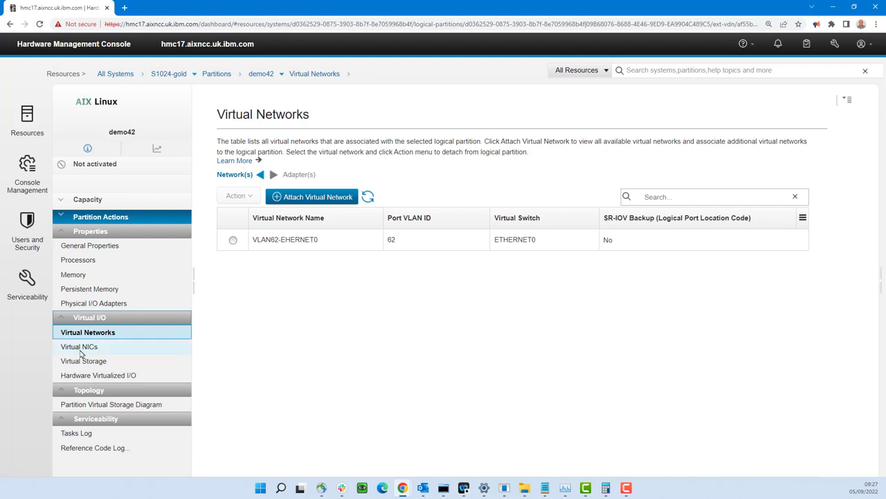
click(86, 361)
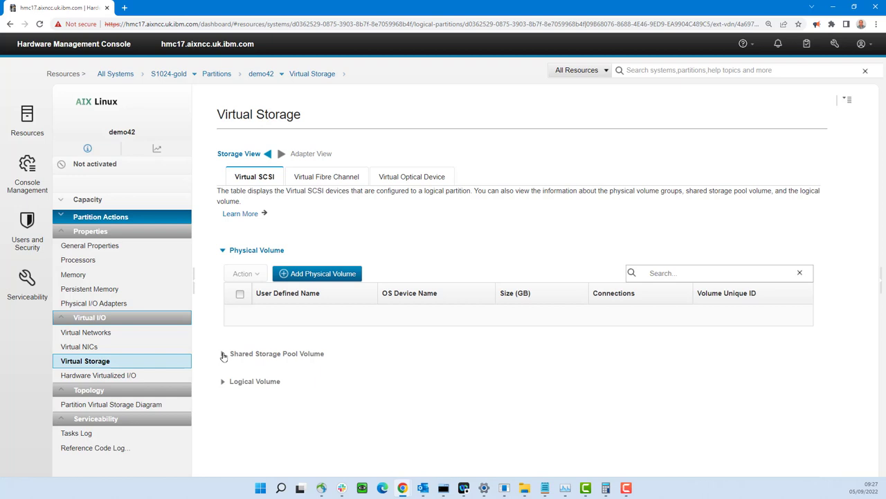
- Add a 200 GB shared storage pool volume named demo42_1 from the orbit cluster
click(223, 355)
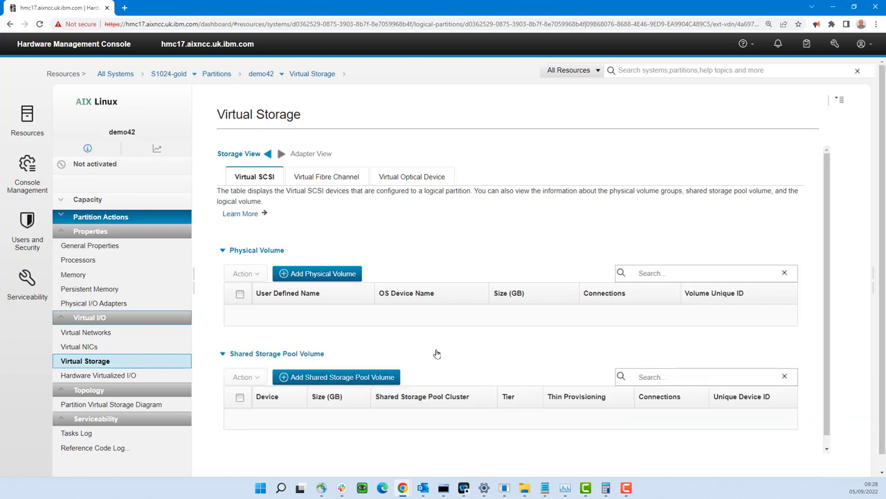
scroll(440, 353, down, 1)
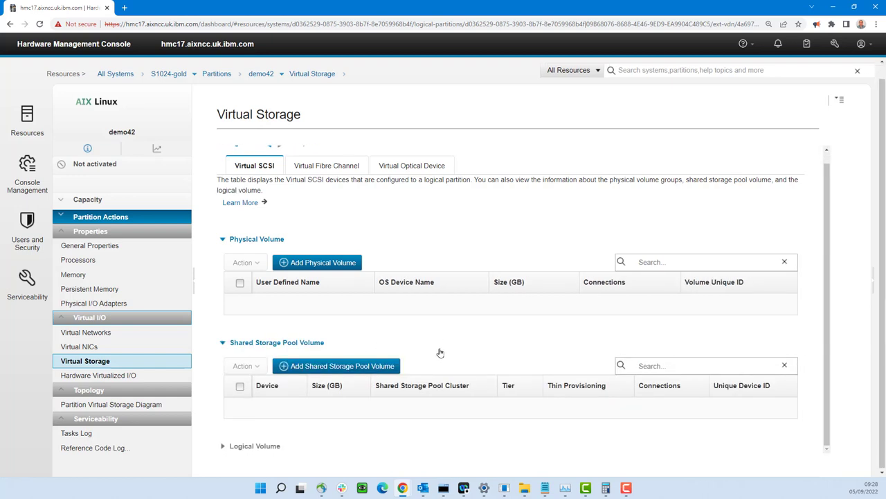
click(324, 368)
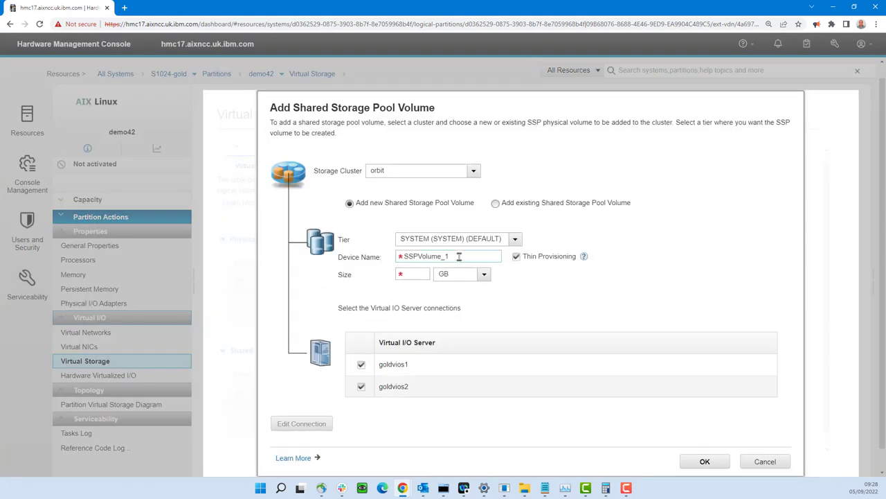
click(444, 256)
drag(448, 257, 395, 259)
text(demo)
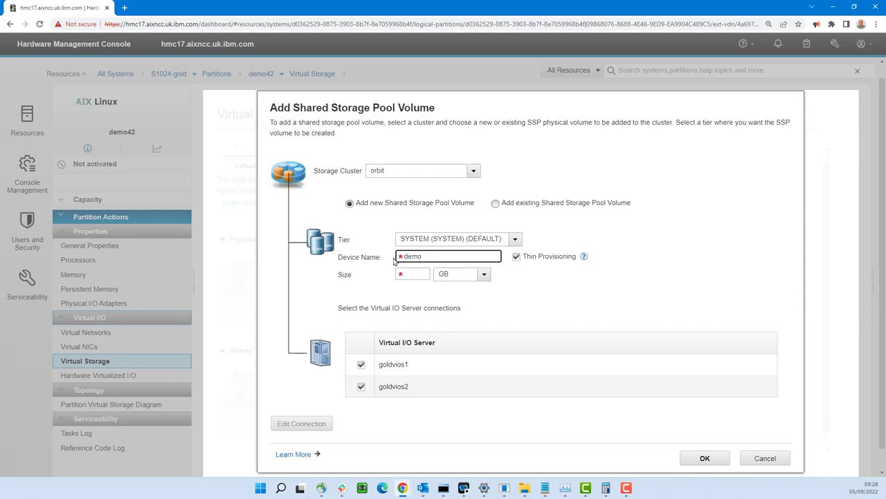
text(42_1)
click(413, 274)
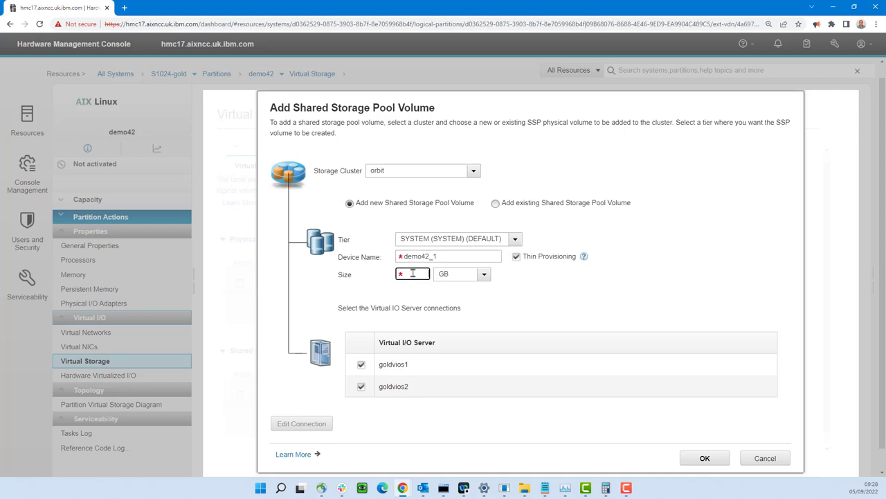
text(200)
click(701, 459)
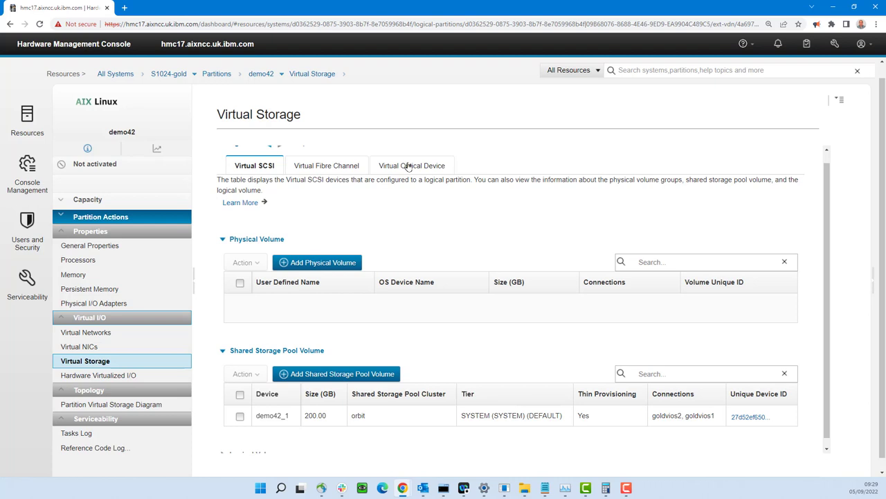
- Add virtual optical device demo42_opt on goldvios1 and select it
click(408, 167)
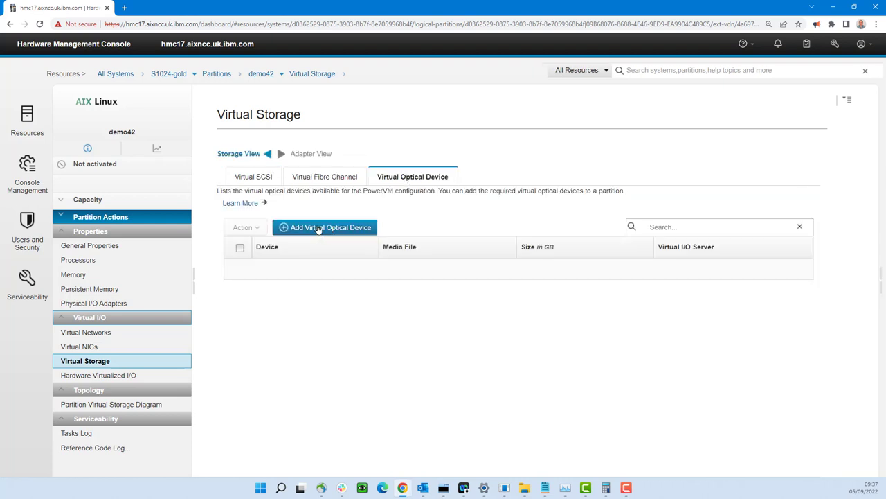
click(318, 229)
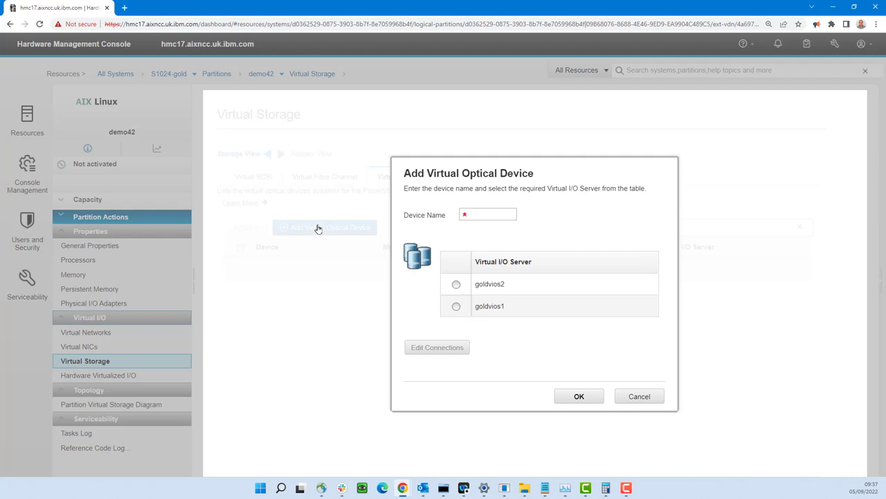
click(456, 306)
click(471, 214)
text(demo)
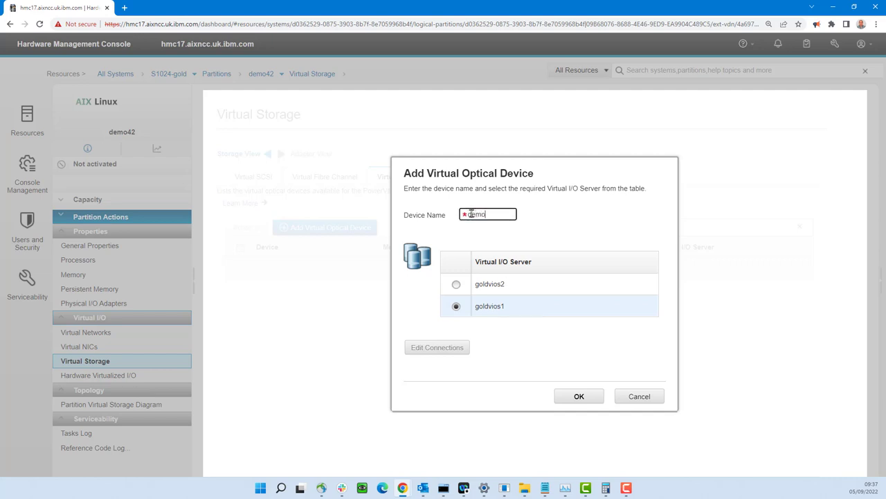
text(42_opt)
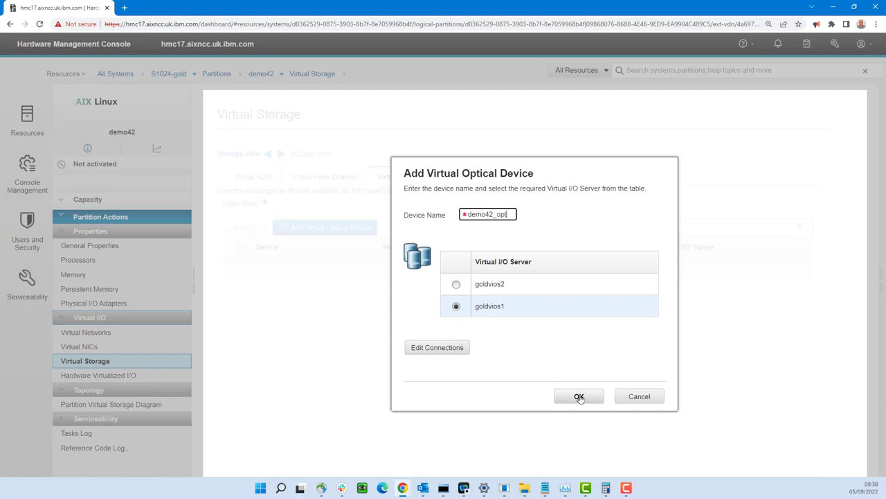
click(580, 397)
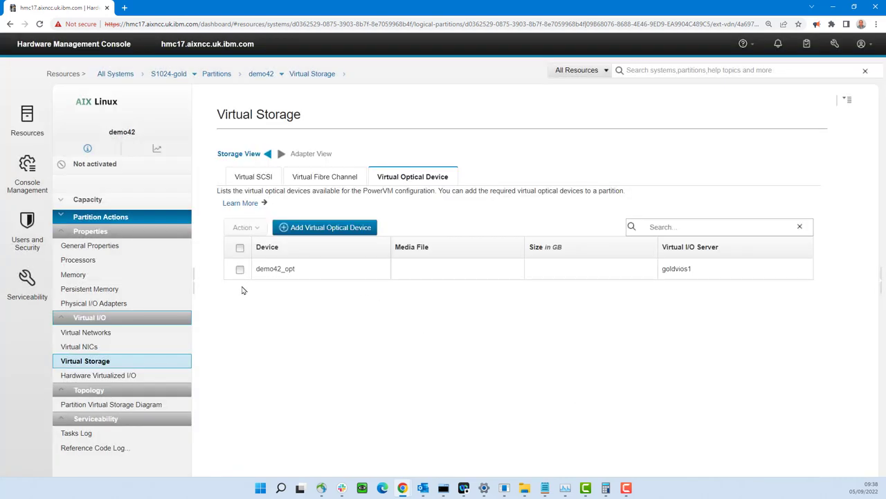
click(239, 270)
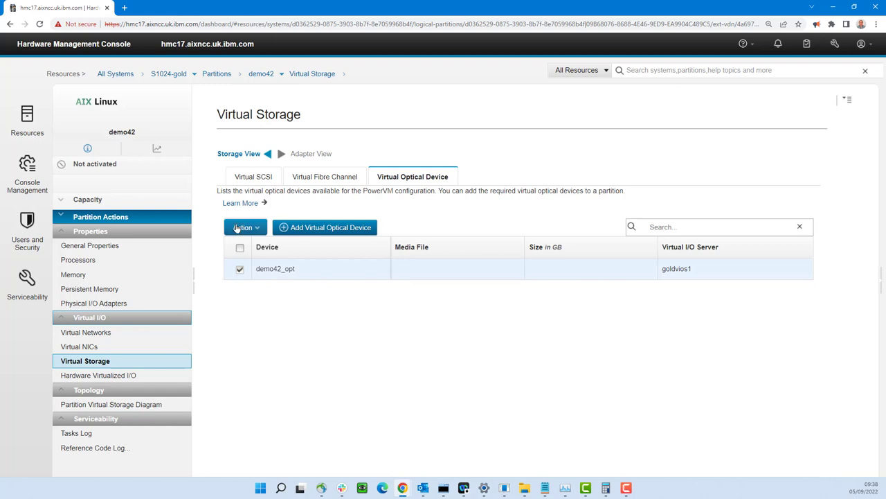
- Load the AIX73_0_2 install image into demo42_opt
click(242, 229)
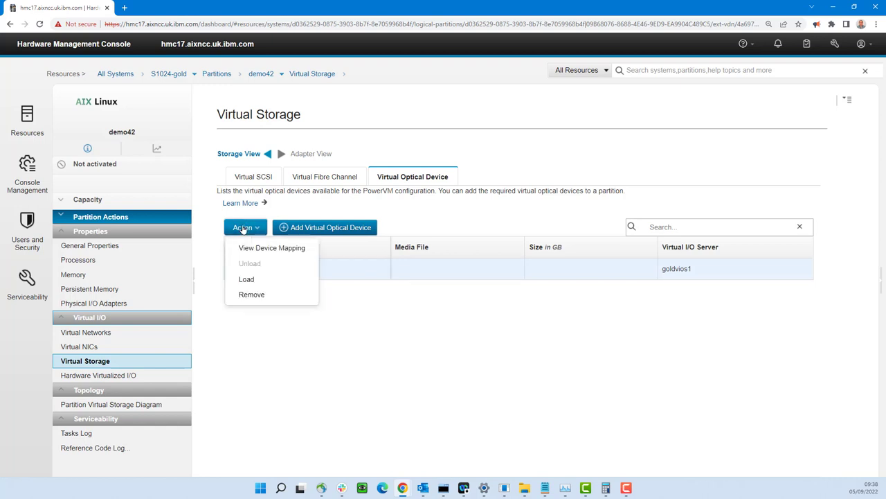
click(246, 280)
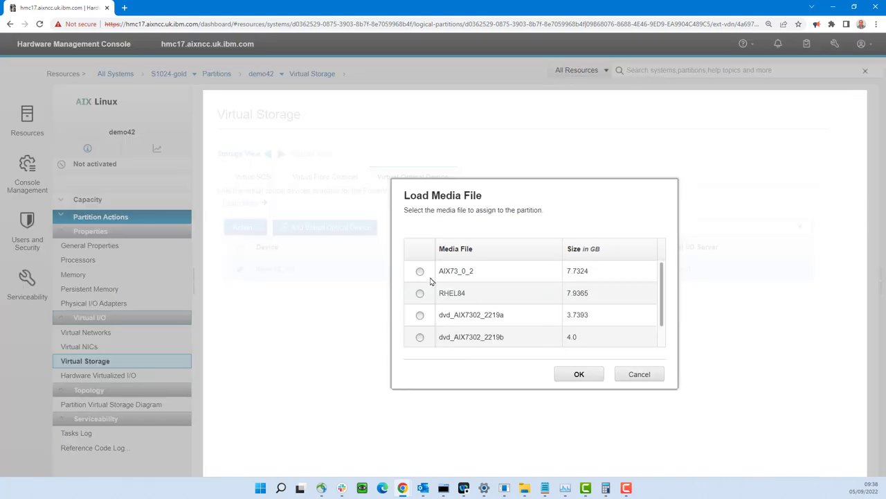
click(420, 273)
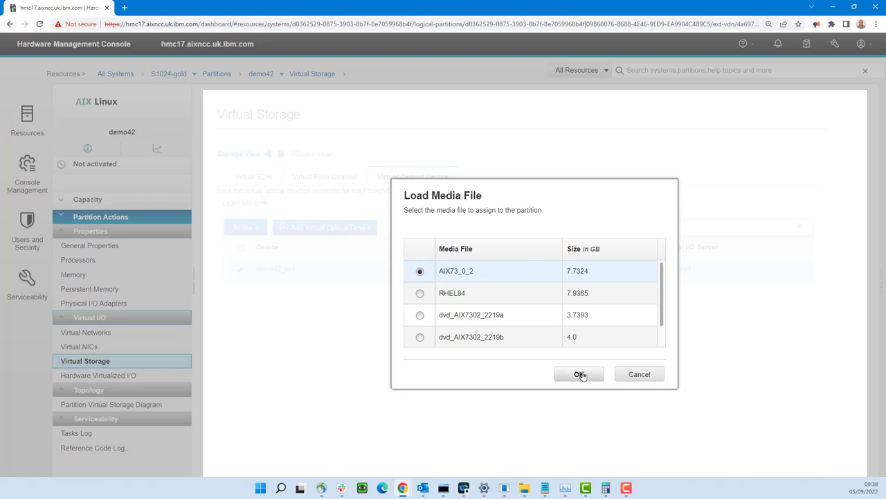
click(580, 375)
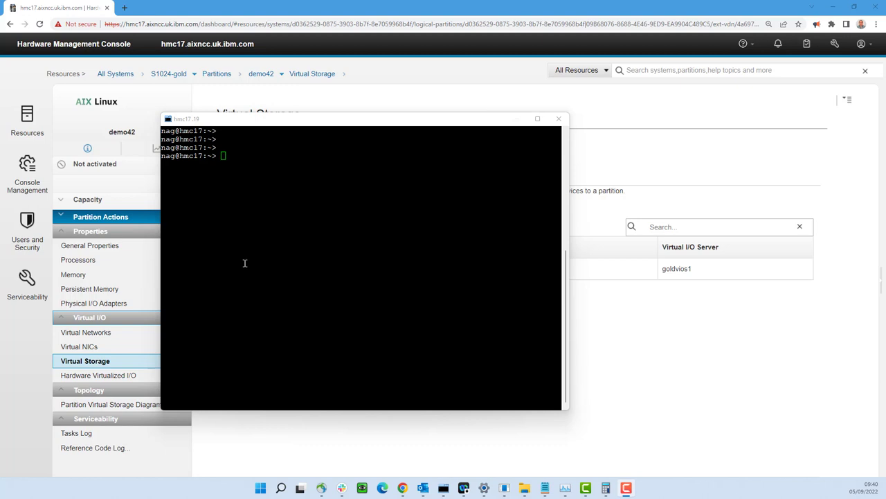
- Run vtmenu, choosing 6 for S1024-gold and 2 for demo42's console
click(245, 263)
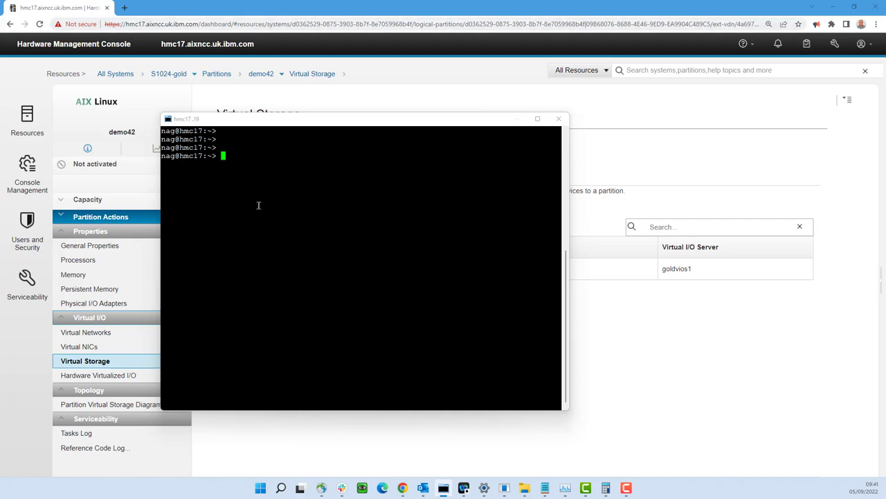
text(vtmenu)
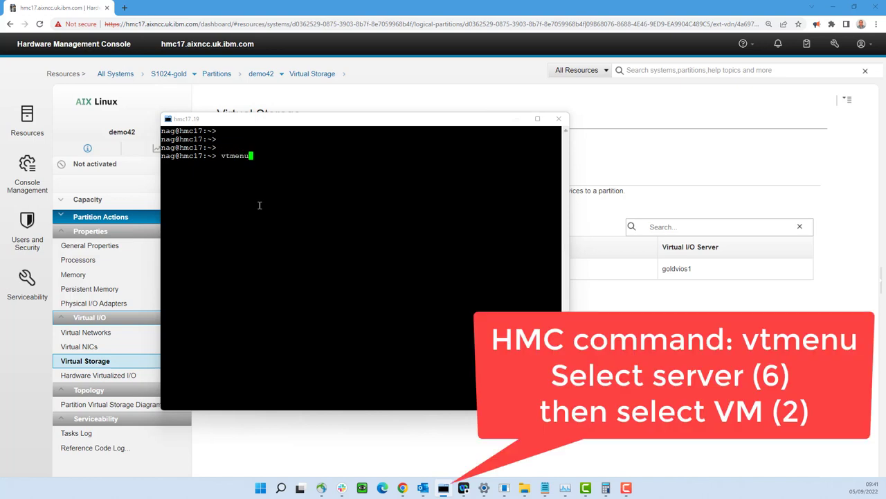
key(Return)
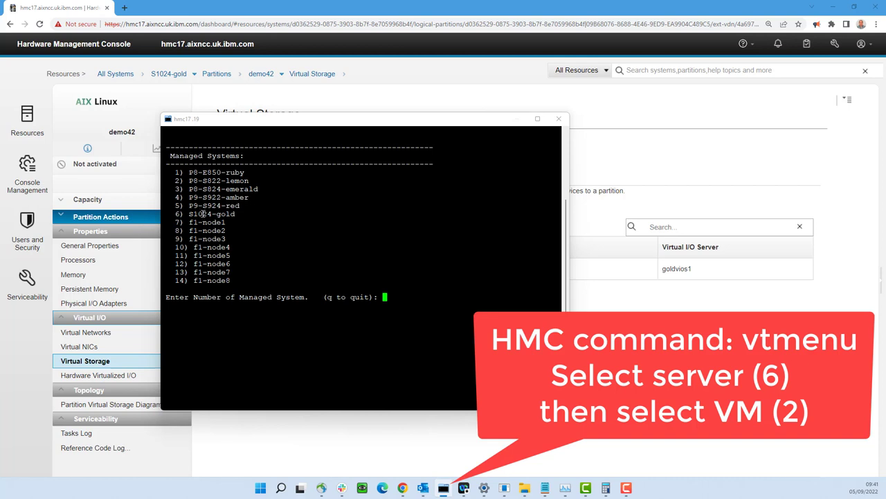
text(6)
key(Return)
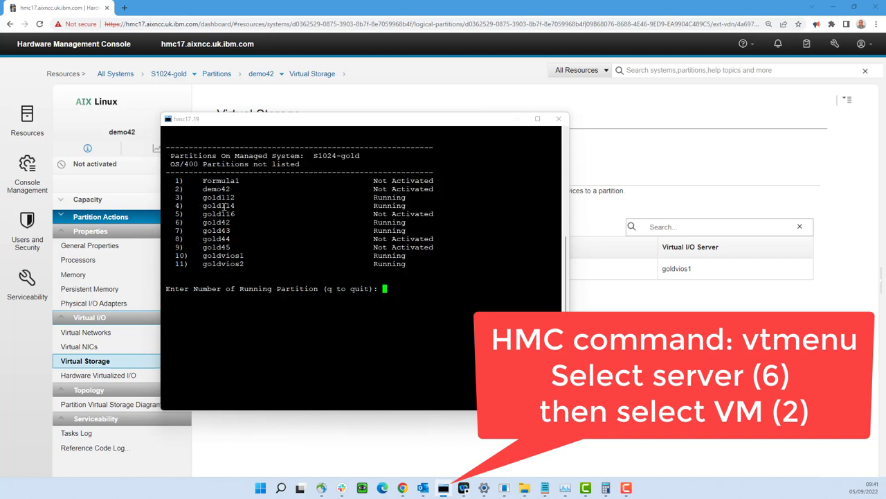
text(2)
key(Return)
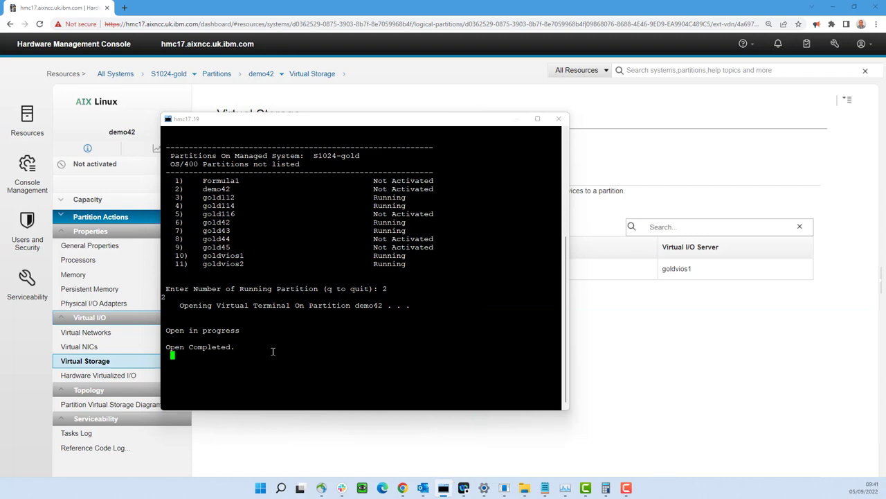
- Activate partition demo42 with the Boot Mode set to System Management Services
click(328, 440)
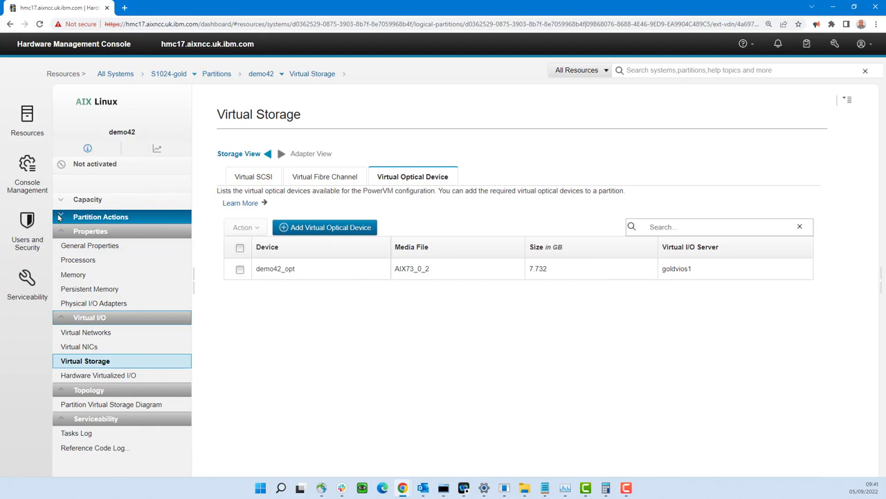
click(58, 217)
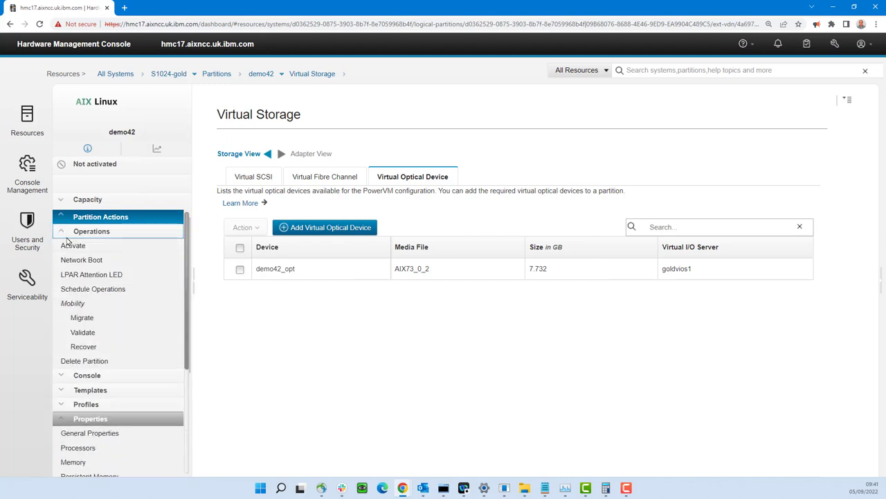
click(73, 246)
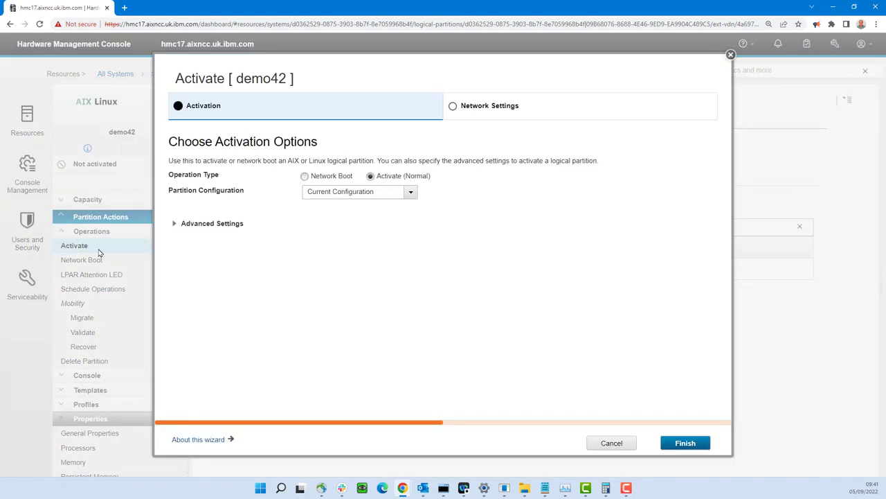
click(174, 223)
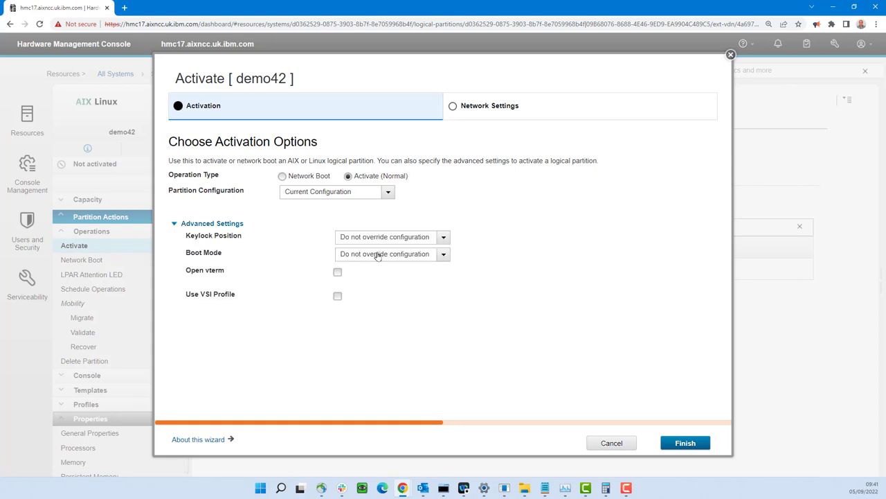
click(445, 255)
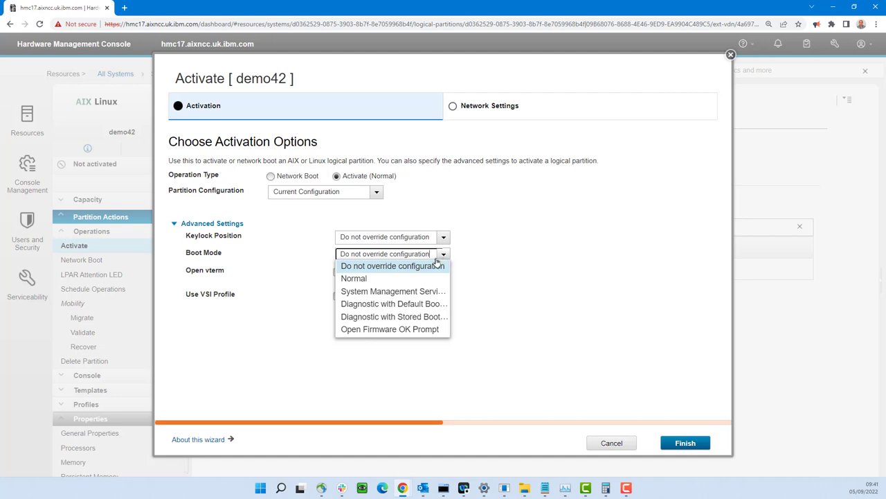
click(401, 291)
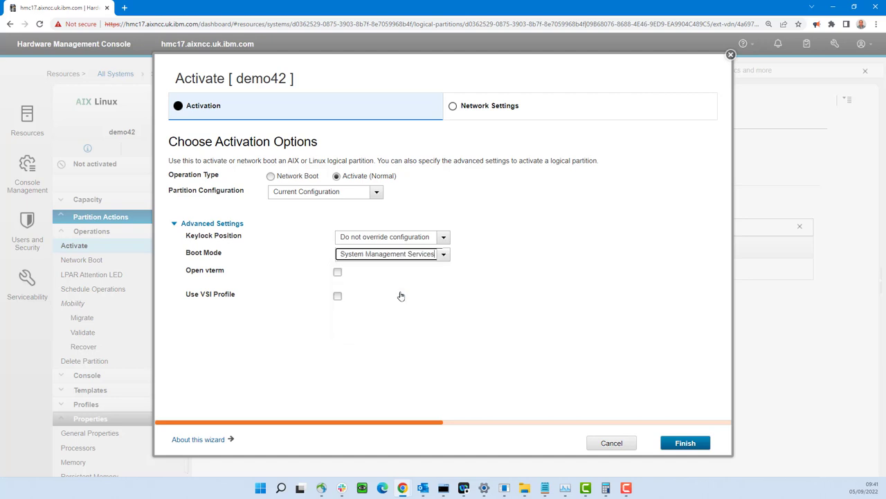
click(685, 444)
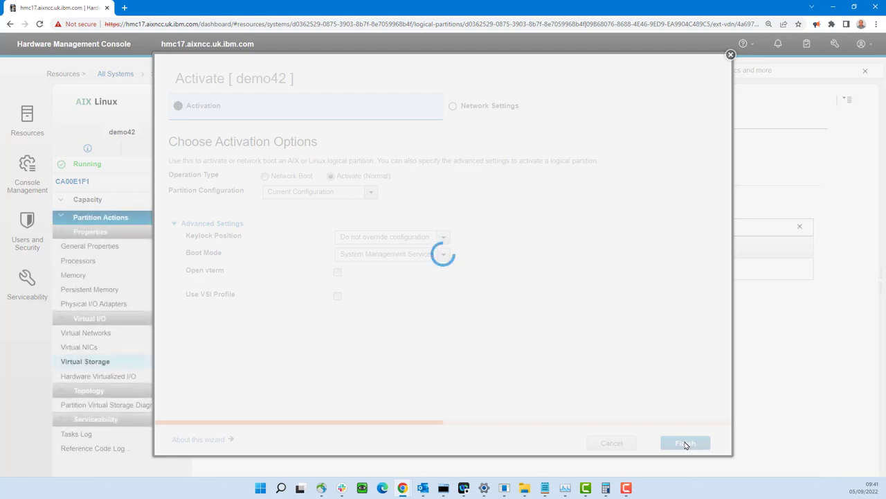
- In SMS, list all CD/DVD install/boot devices via menu choices 5, 1, 2 and 7
click(444, 489)
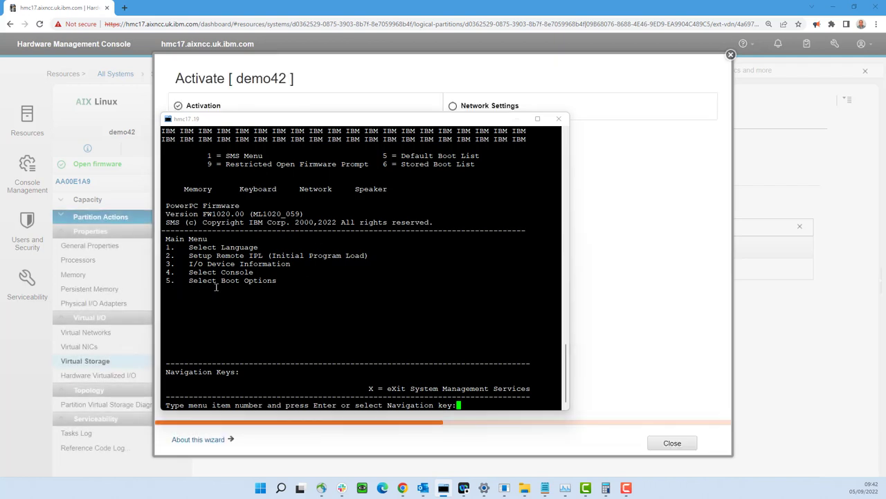
text(5)
key(Return)
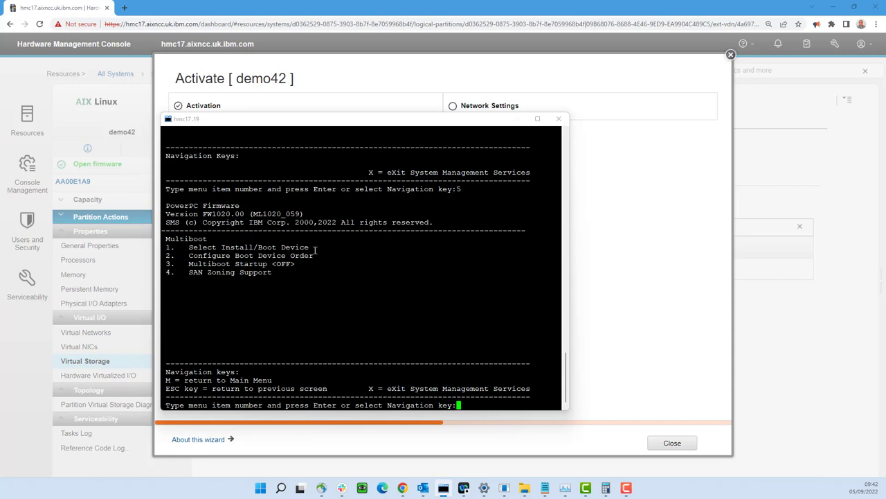
text(1)
key(Return)
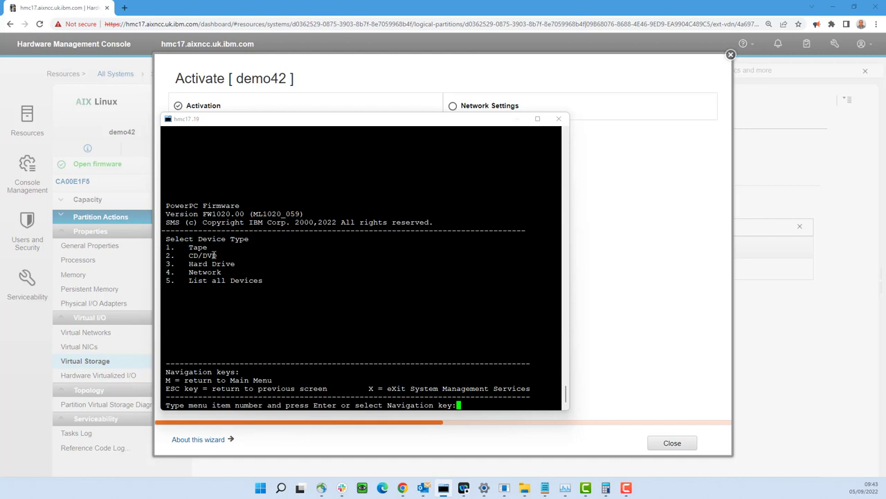
text(2)
key(Return)
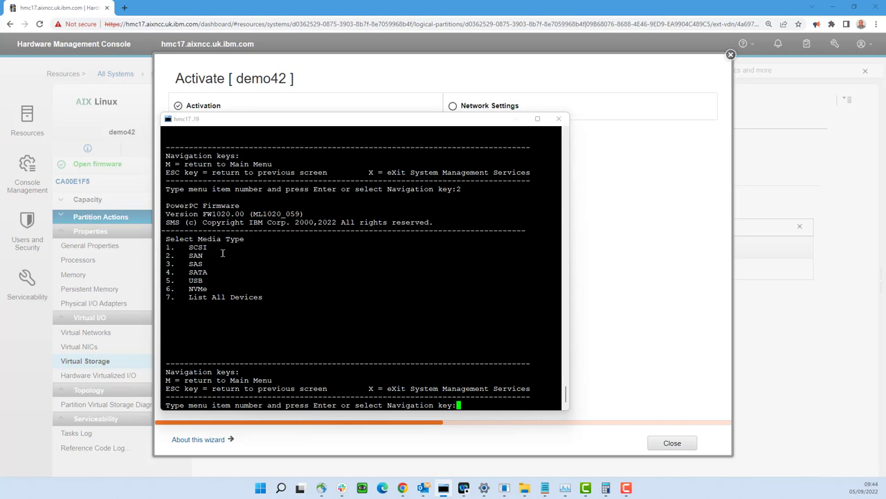
text(7)
key(Return)
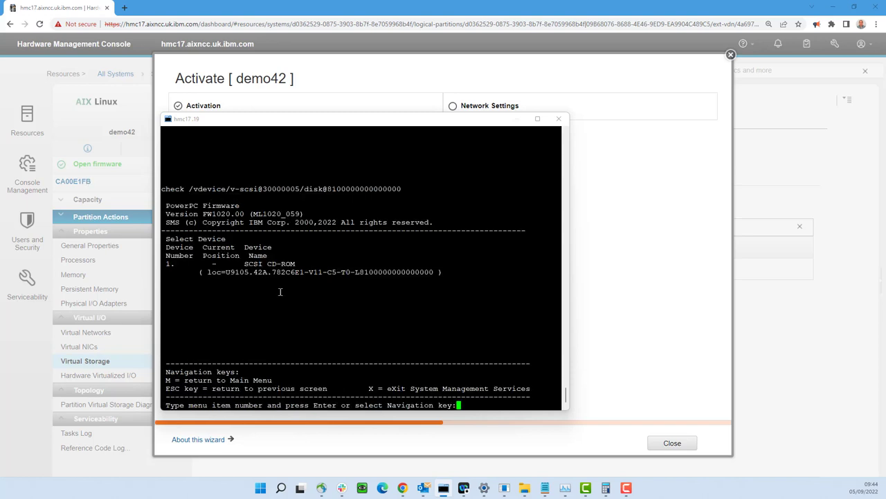
- Boot from the SCSI CD-ROM in Normal Mode and exit SMS
text(1)
key(Return)
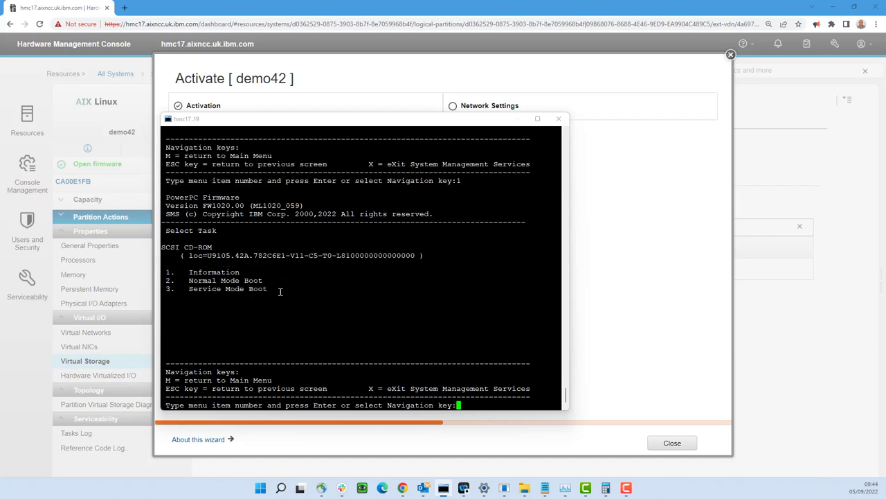
text(2)
key(Return)
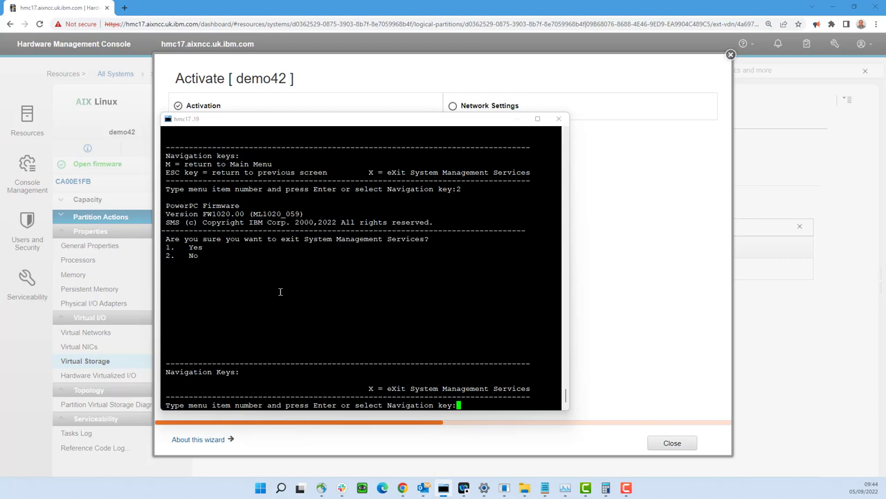
text(1)
key(Return)
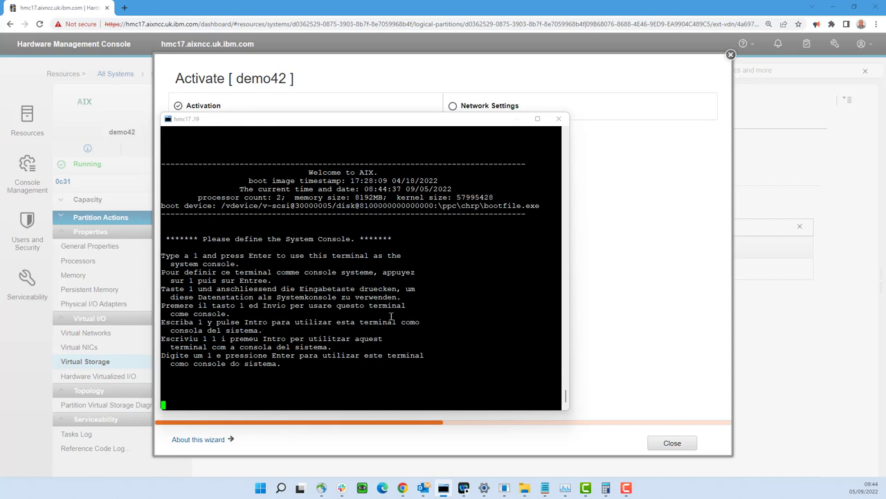
- Enter 1 to define this PuTTY session as the AIX system console
text(1)
key(Return)
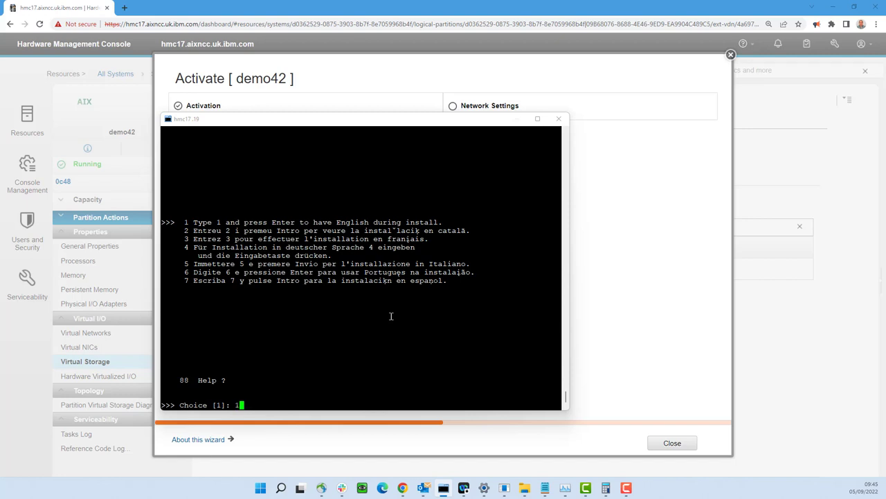
- Choose English, review installation settings, and start the overwrite install onto hdisk0
key(Return)
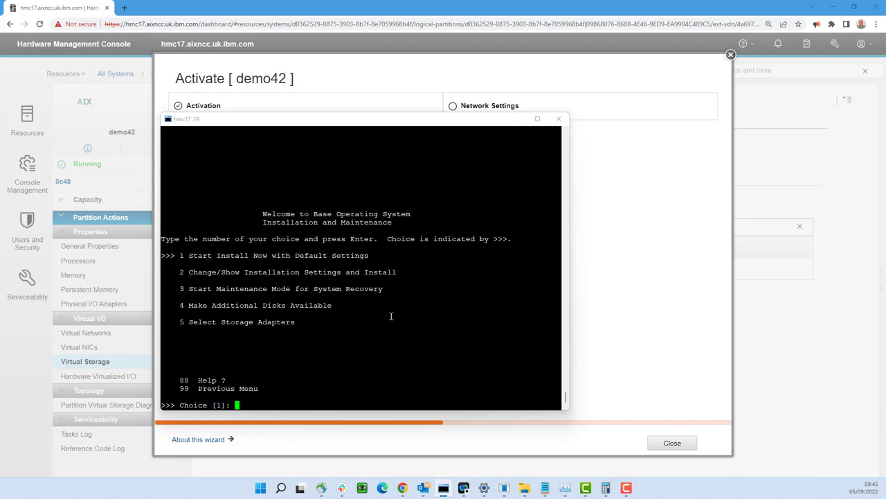
text(2)
key(Return)
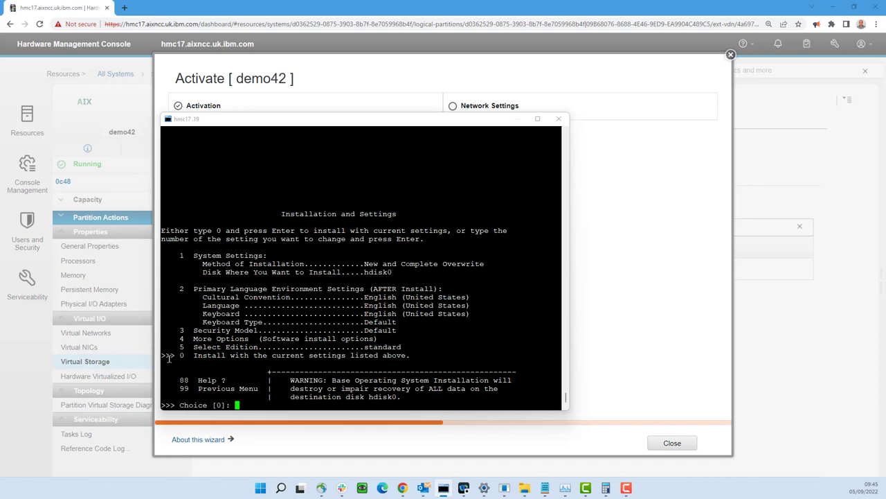
key(Return)
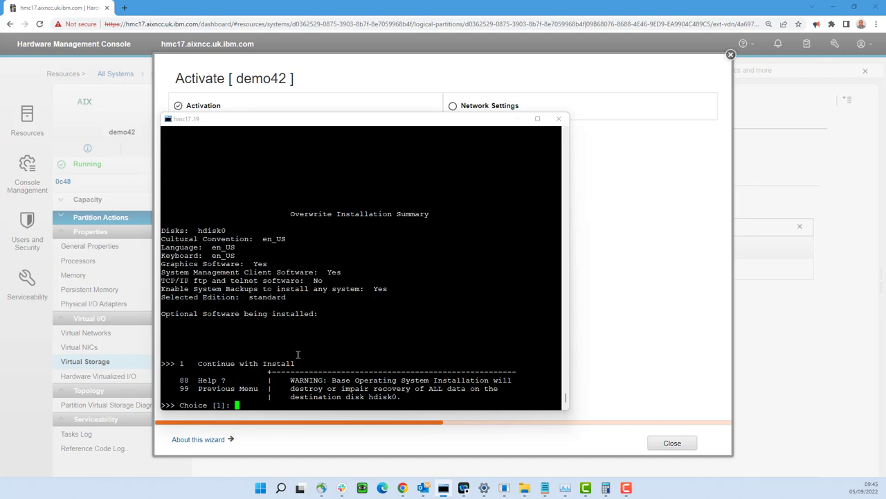
key(Return)
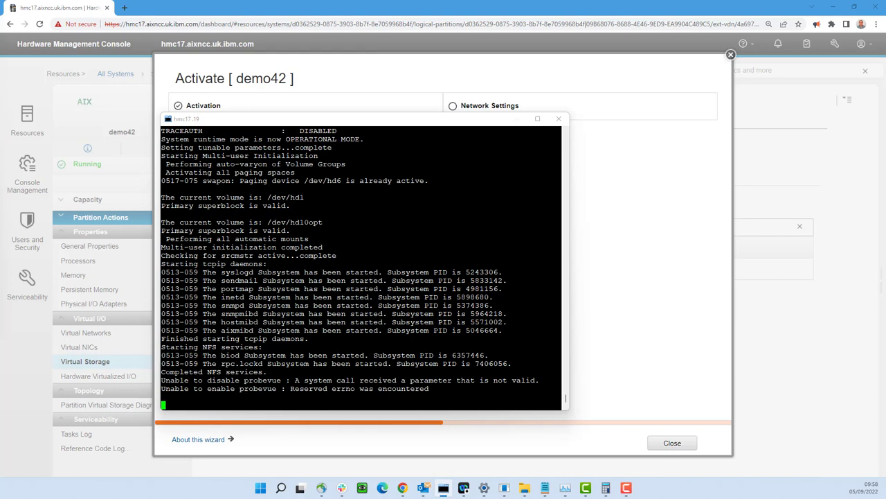
- Switch windows while AIX reboots up to the Set Terminal Type prompt
key(alt+Tab)
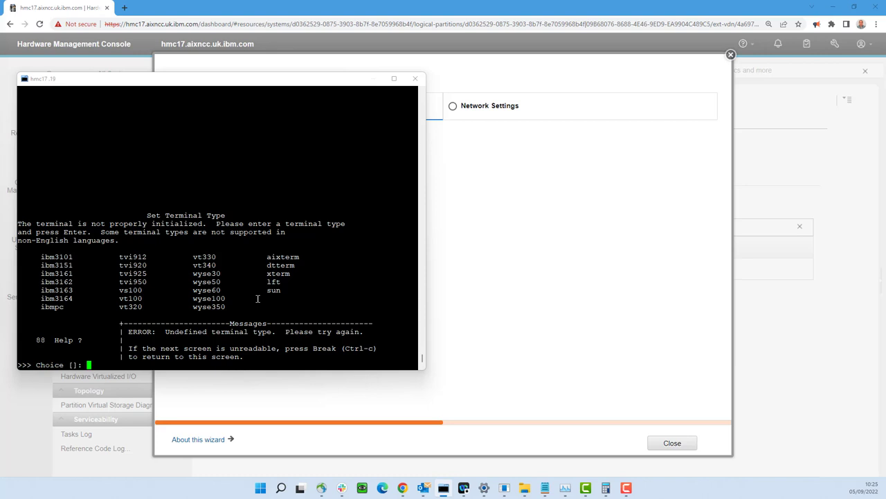
- Enter vt100 as the terminal type
text(vt100)
- Confirm vt100, then set Accept Installed License Agreements to yes and return to the menu
key(Return)
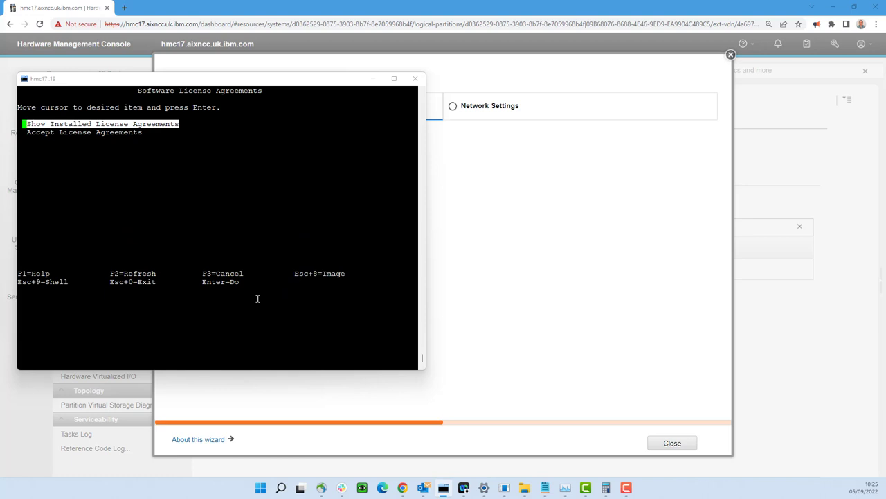
key(Down)
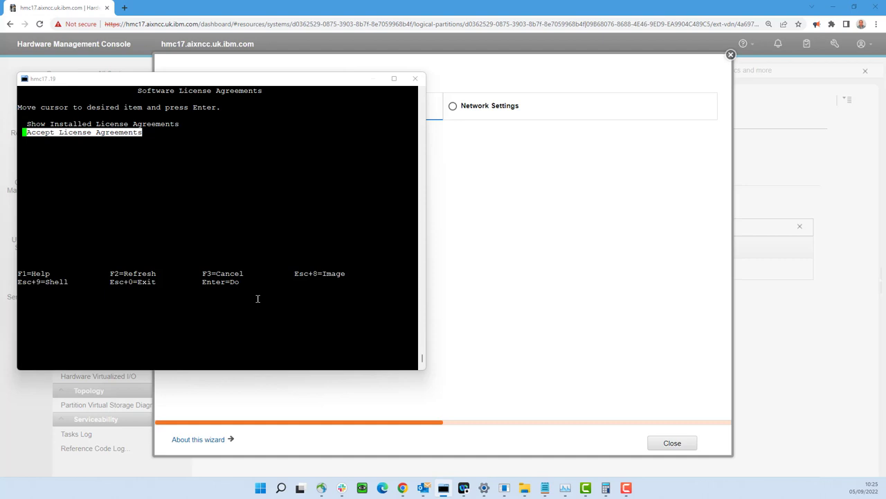
key(Return)
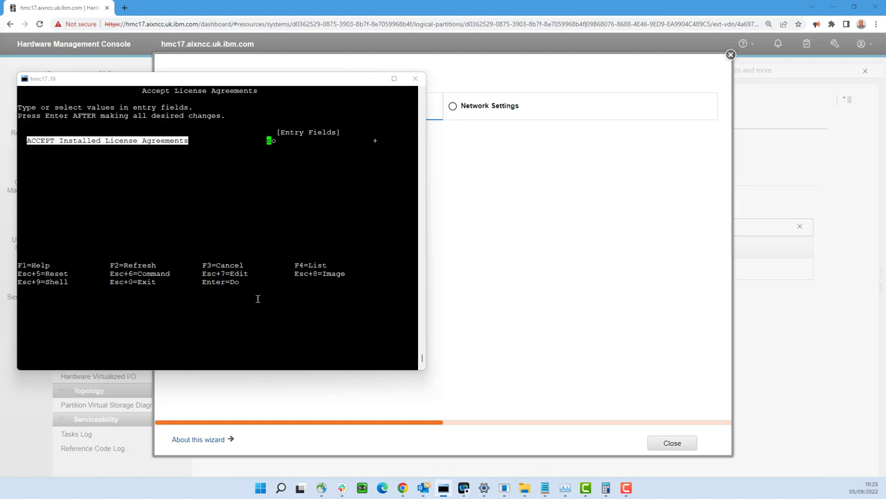
key(Tab)
key(Return)
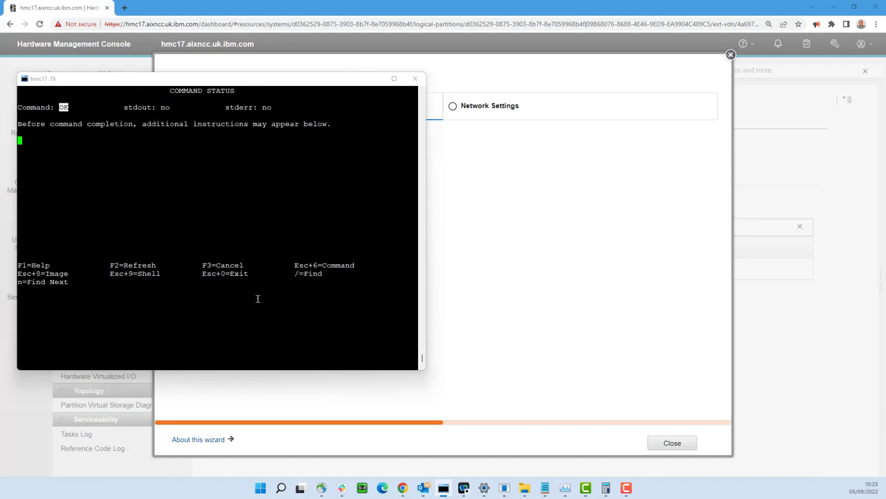
key(F3)
key(F3)
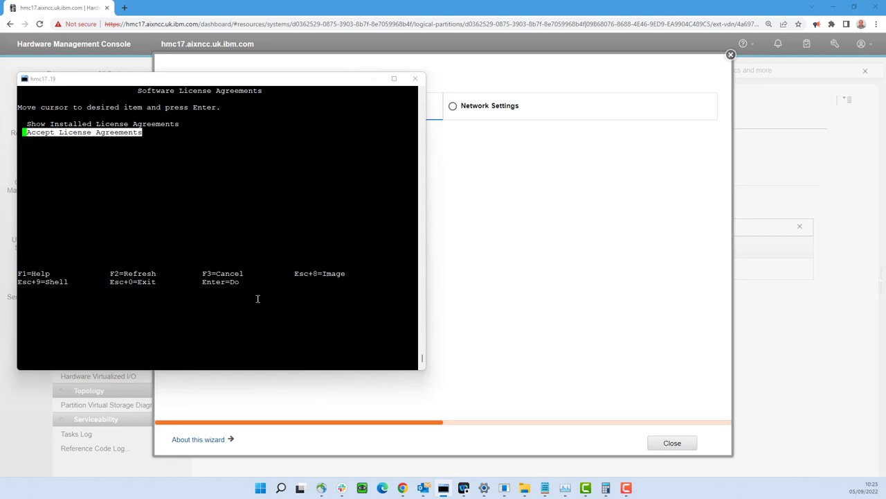
- Accept the Software Maintenance Terms and Conditions and go back to the assistant tasks
key(F3)
key(Down)
key(Return)
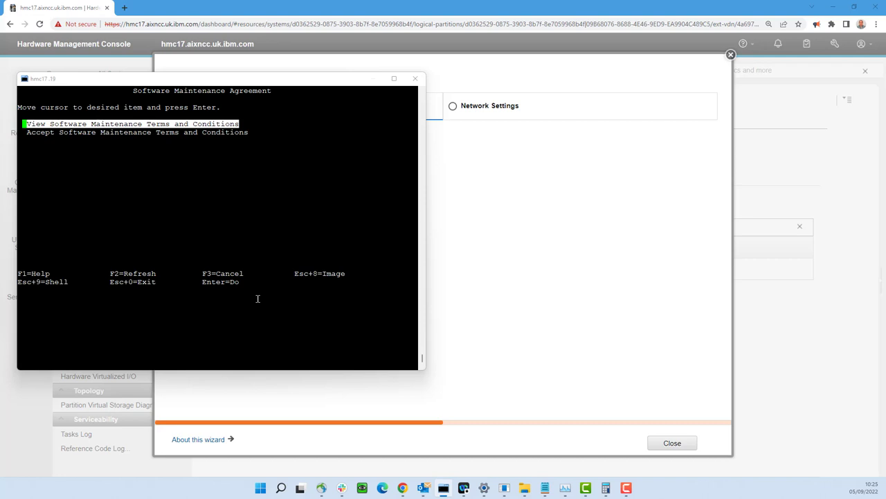
key(Down)
key(Return)
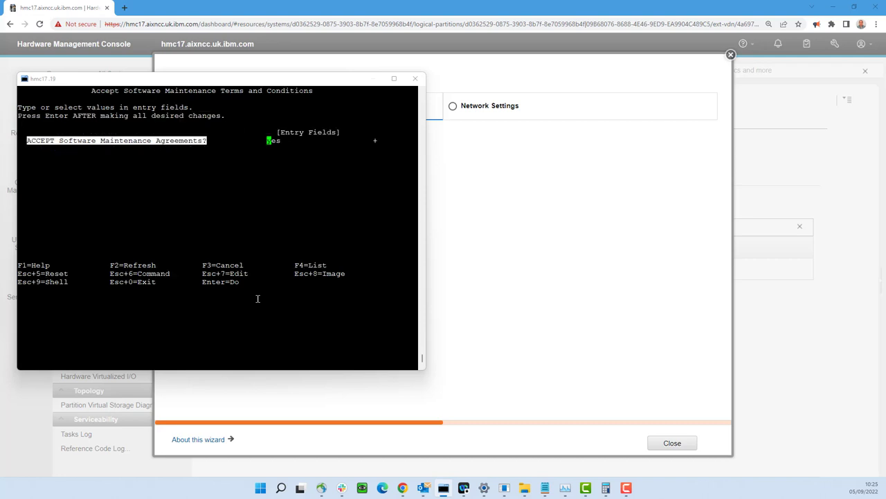
key(Return)
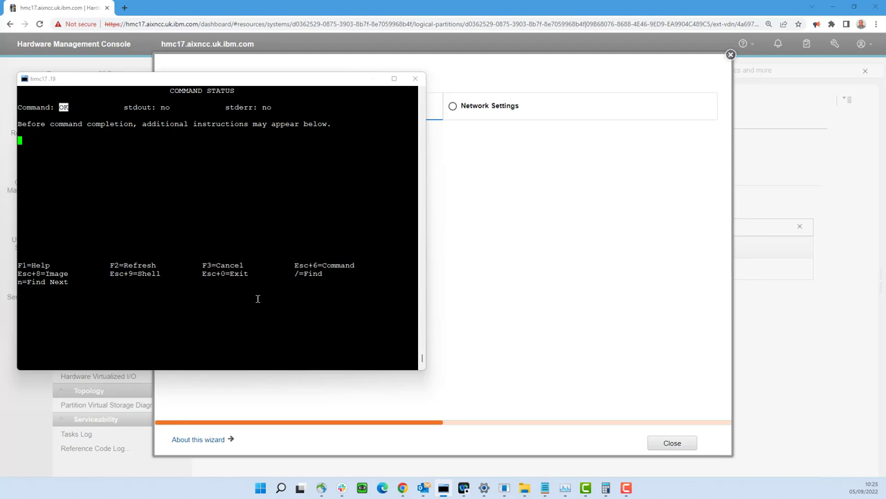
key(F3)
key(F3)
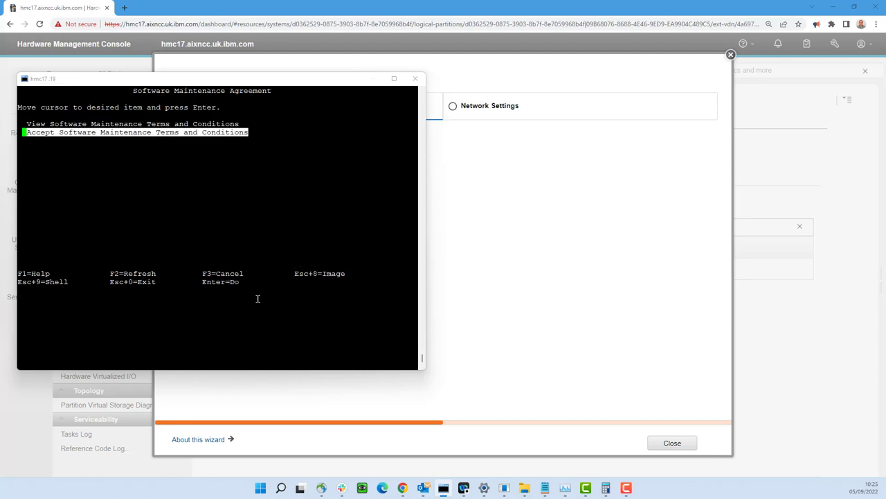
key(F3)
- Open the Change Date and Time form and leave it without changes
key(Return)
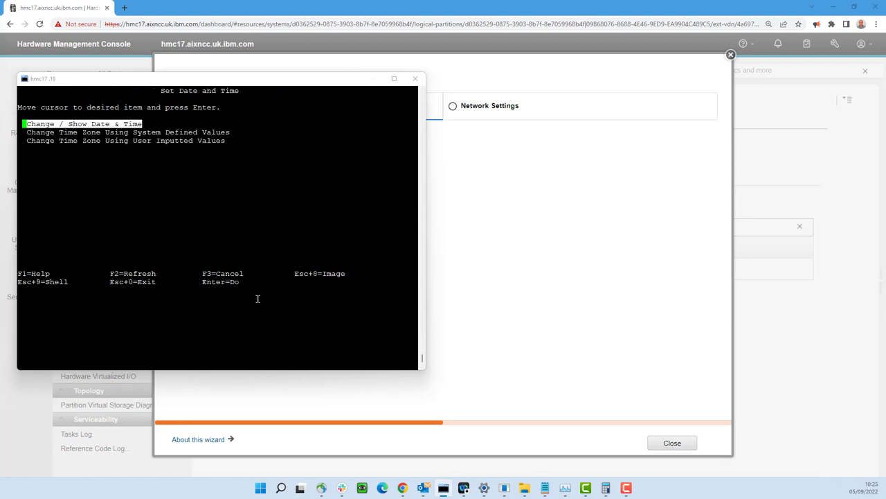
key(Return)
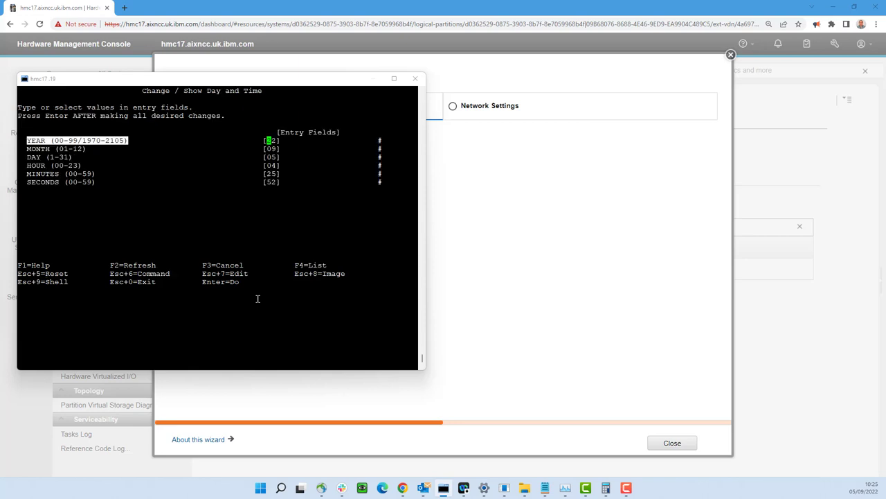
key(Down)
key(Down)
key(Down)
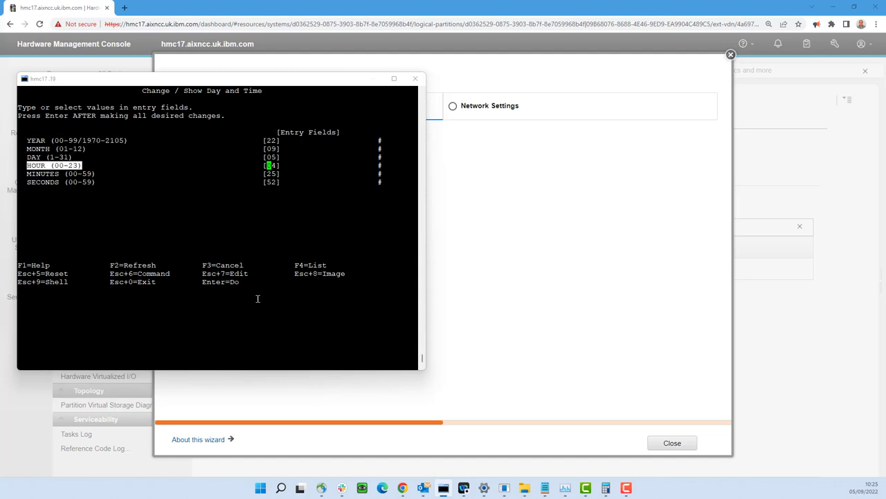
key(F3)
- Search the region list for 'london', select Europe/London, and return to Installation Assistant
key(Down)
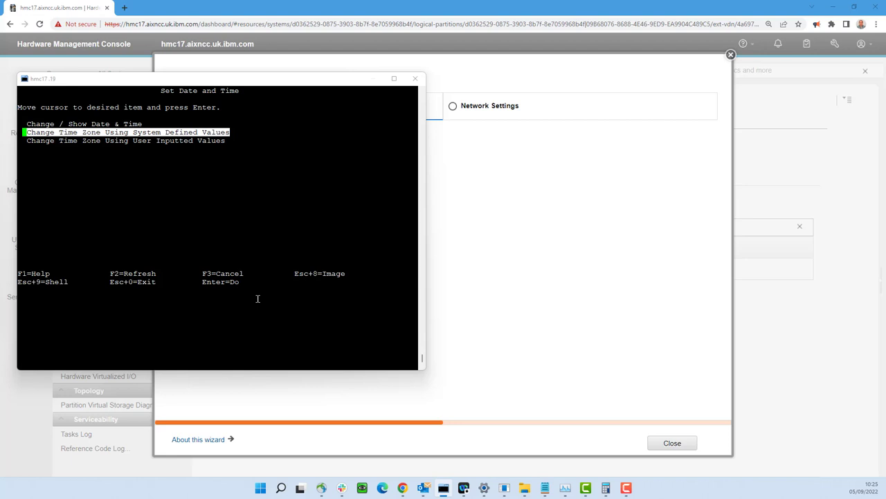
key(Return)
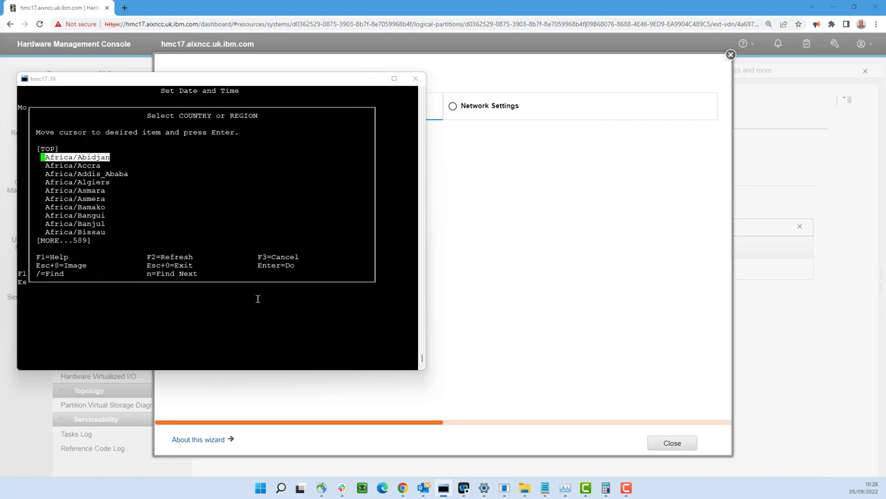
key(slash)
text(london)
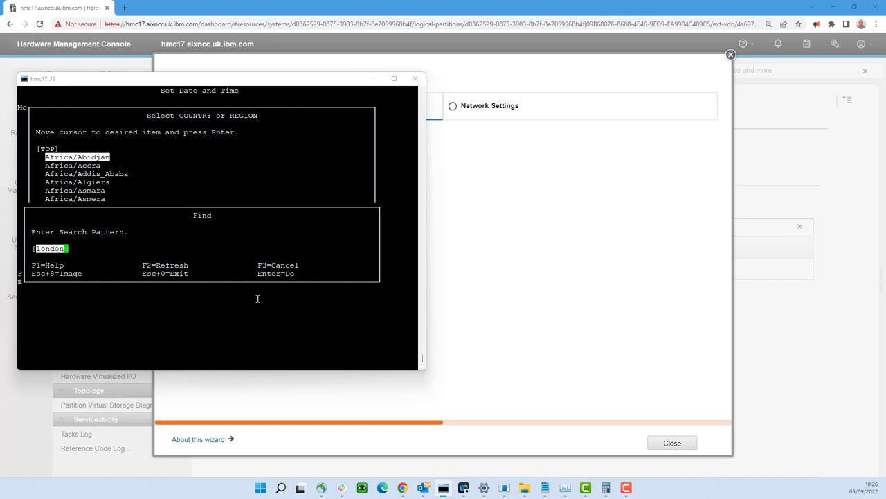
key(Return)
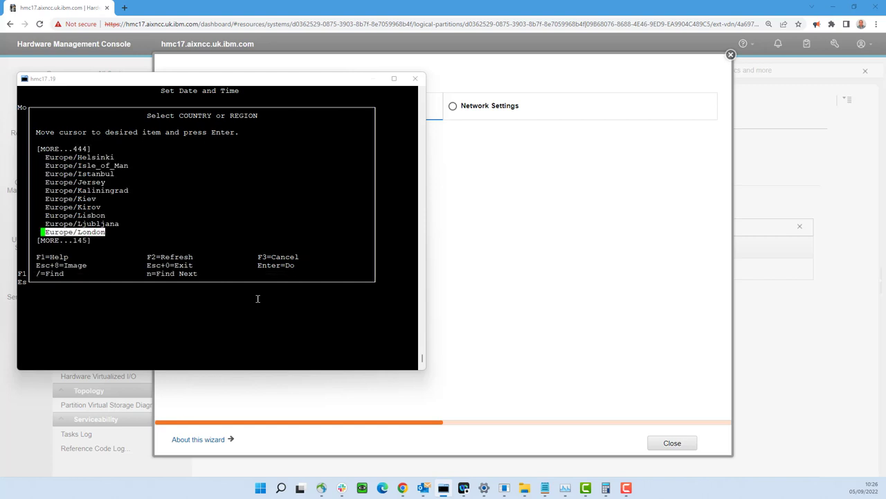
key(Return)
key(Return)
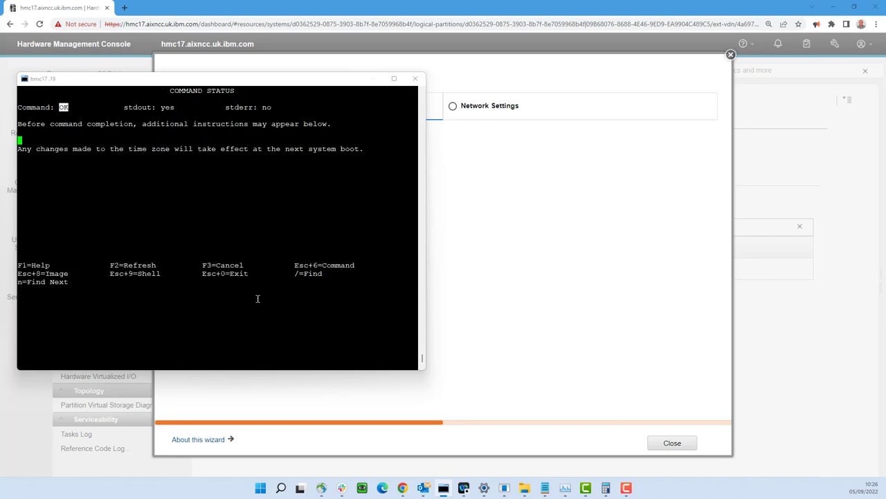
key(F3)
key(F3)
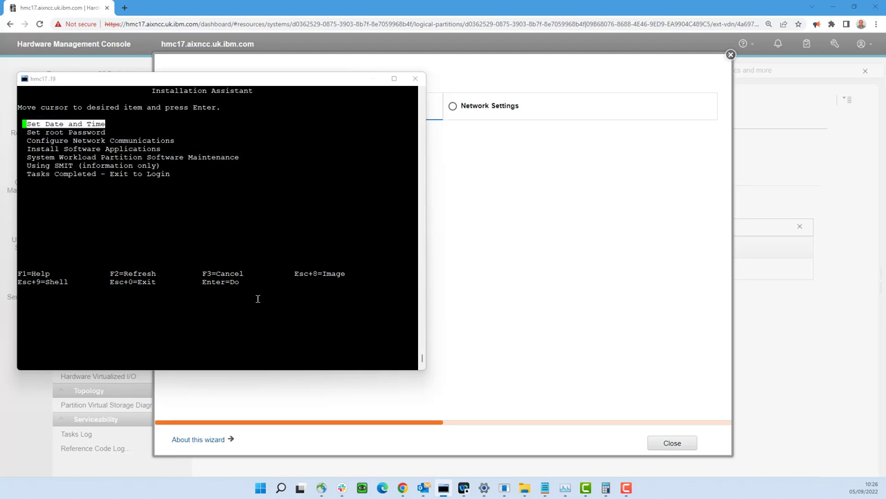
- Enter and confirm a new root password from the Set root Password task
key(Down)
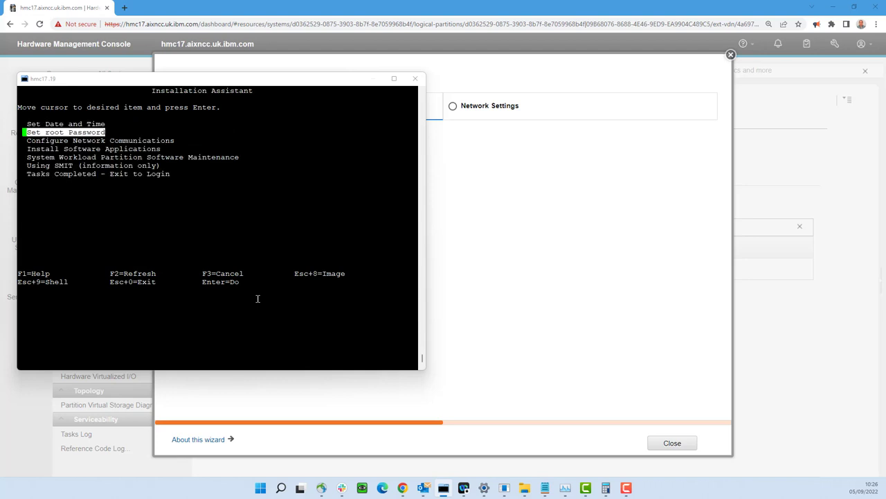
key(Return)
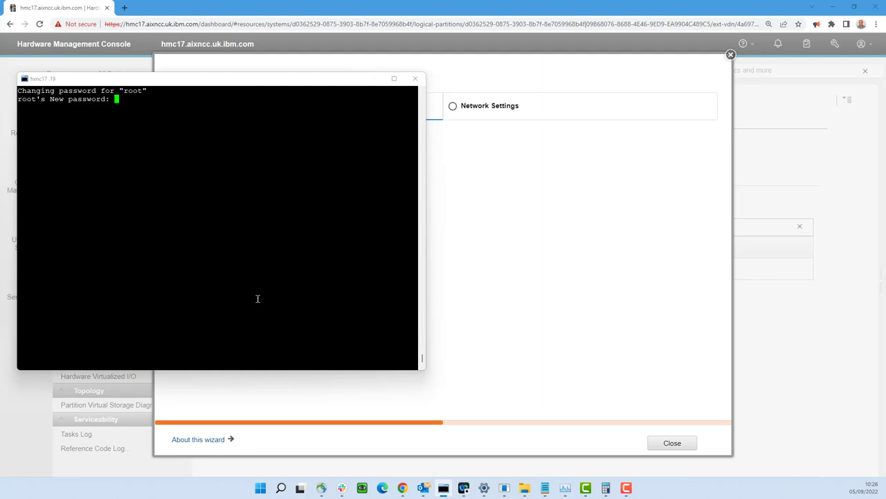
key(Return)
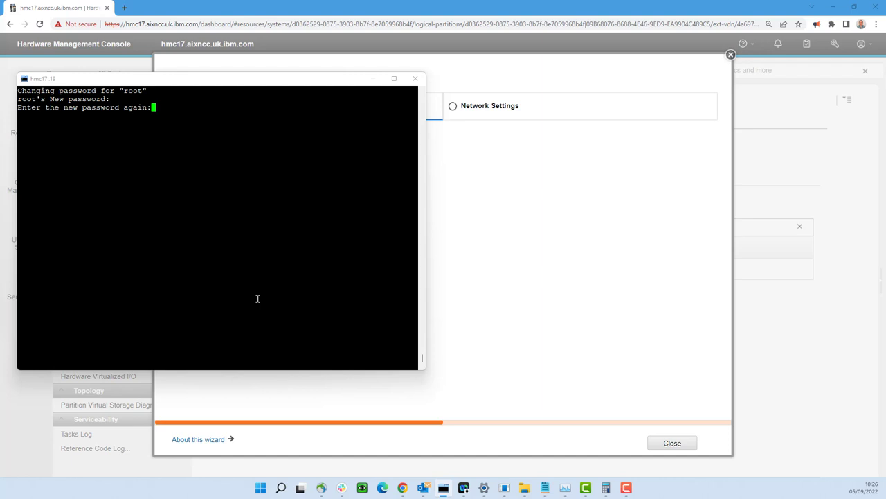
key(Return)
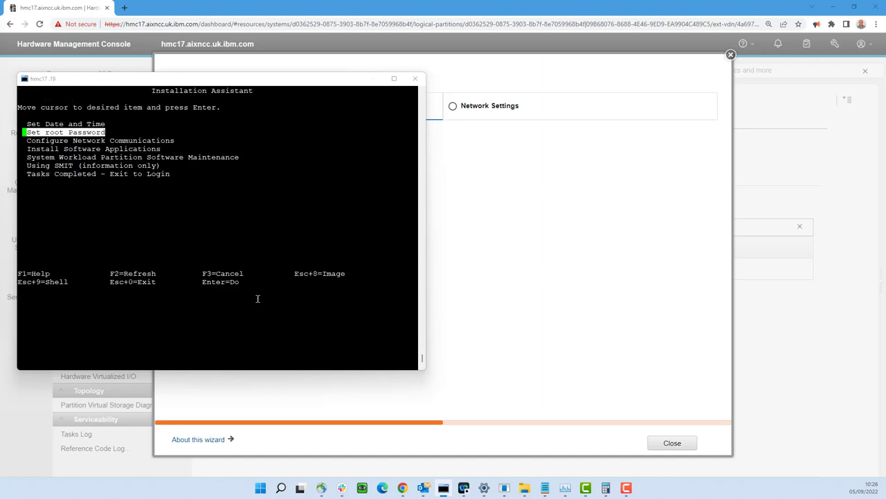
key(Down)
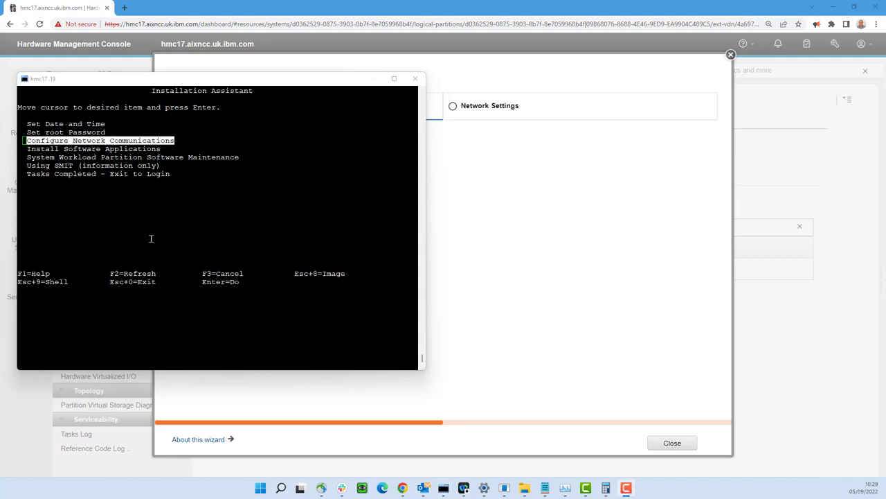
- Configure en0 as demo42.aixncc.uk.ibm.com, IP 9.196.118.42/255.255.255.0, gateway 9.196.118.1, nameserver 9.196.118.20, and apply it
key(Return)
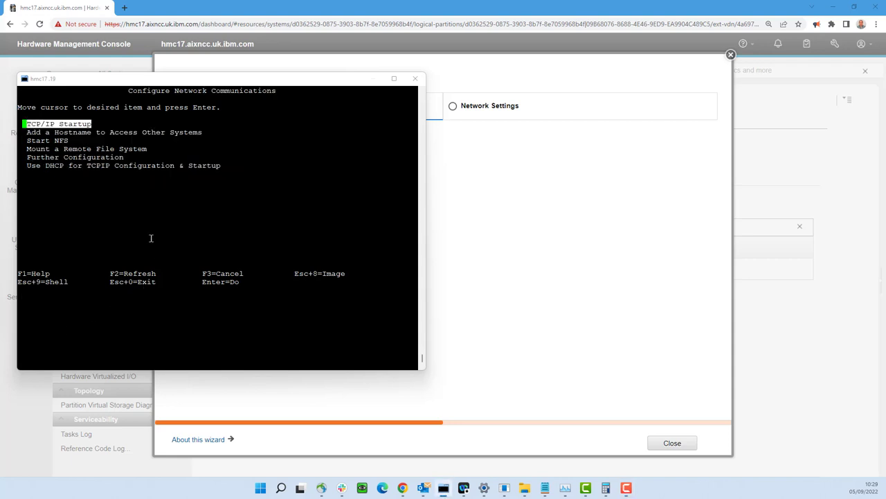
key(Return)
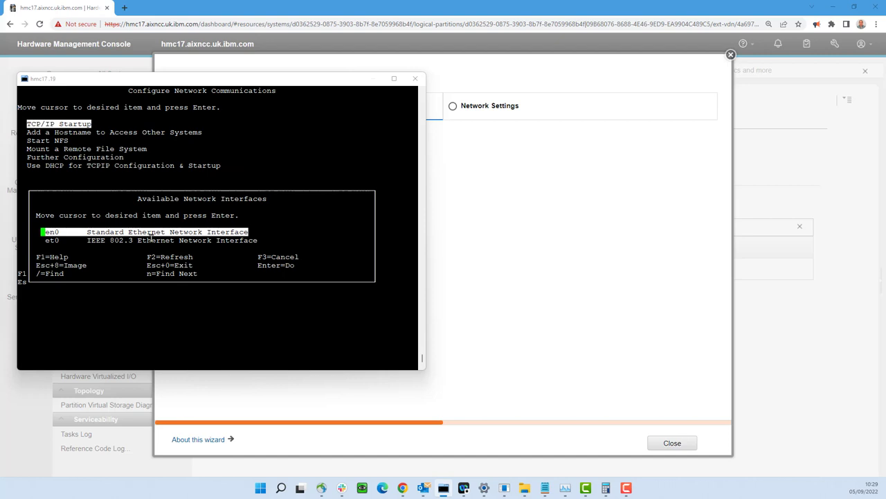
key(Return)
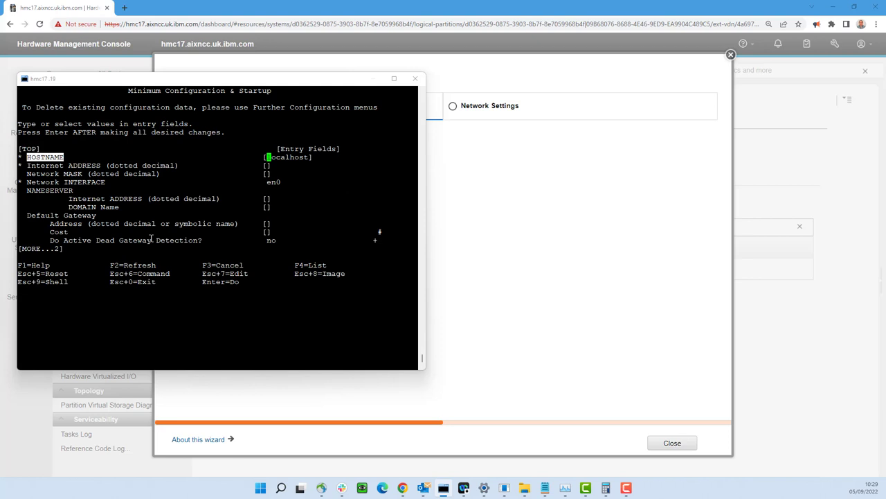
text(demo42.aixncc)
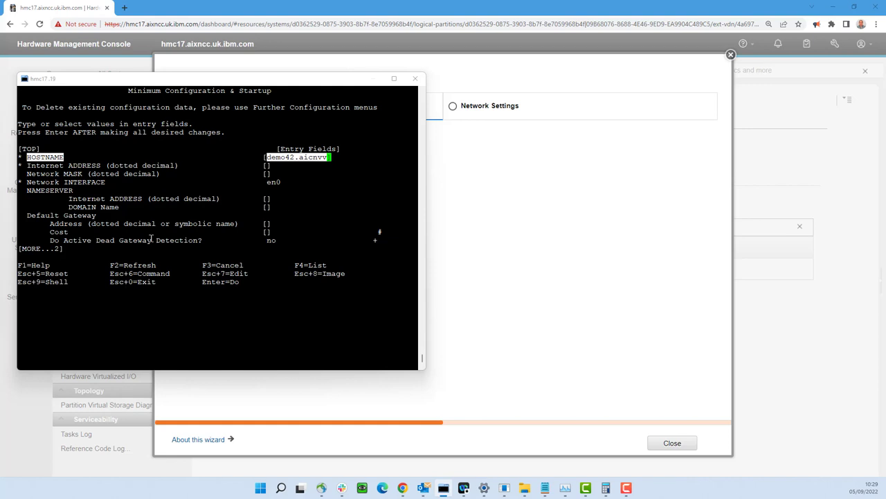
key(BackSpace)
key(BackSpace)
key(BackSpace)
key(BackSpace)
text(xncc.uk.ibm.)
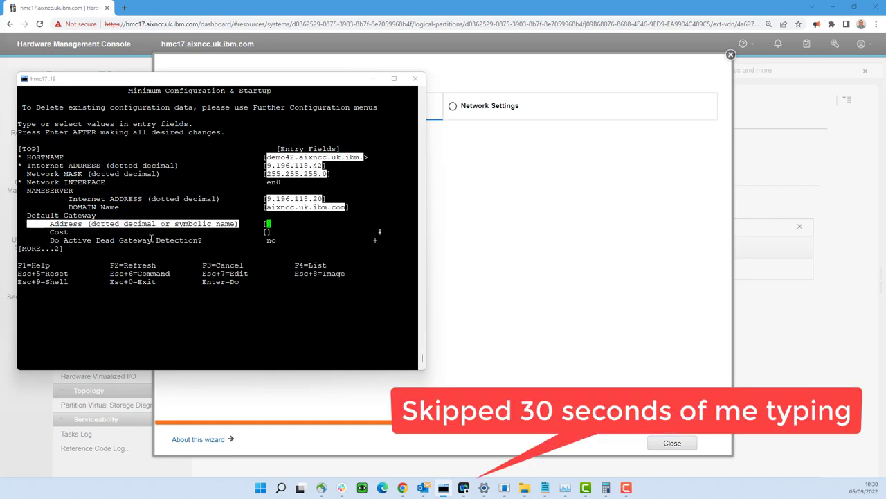
text(9.1)
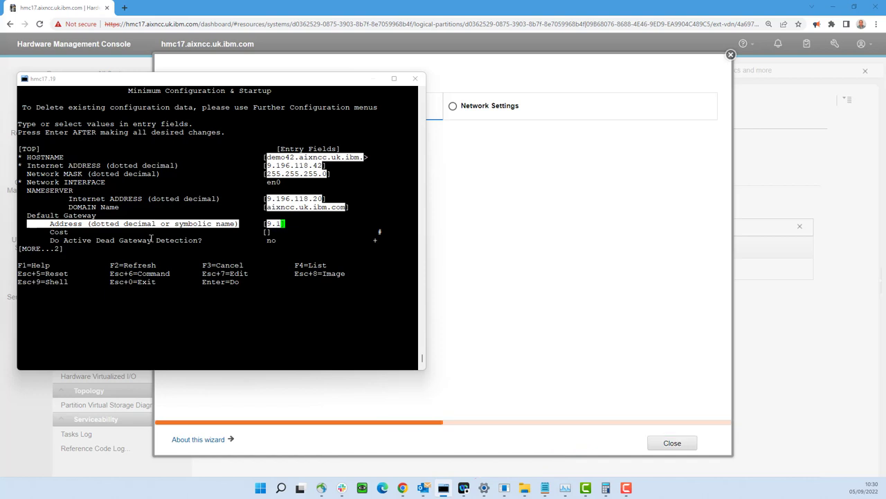
text(96.118.1)
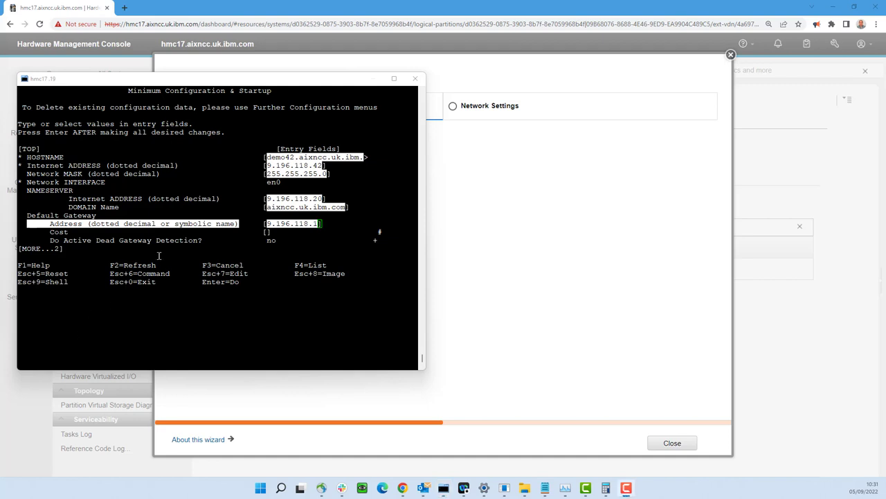
key(Return)
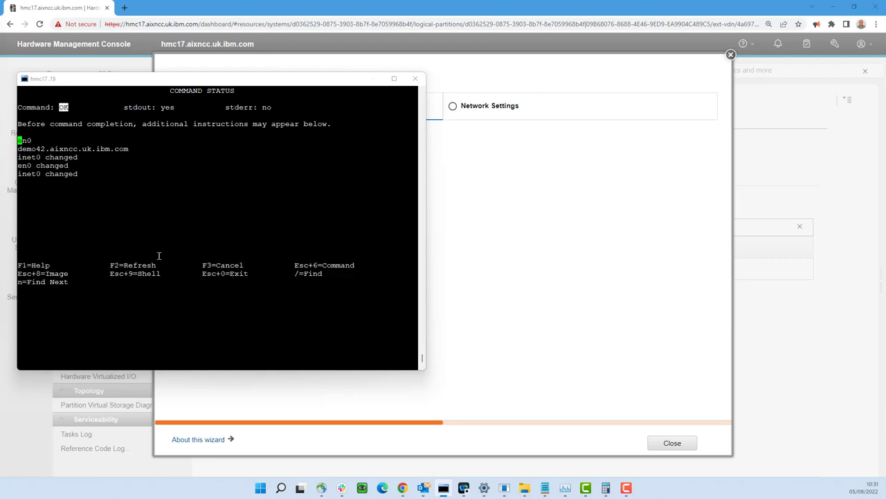
key(F3)
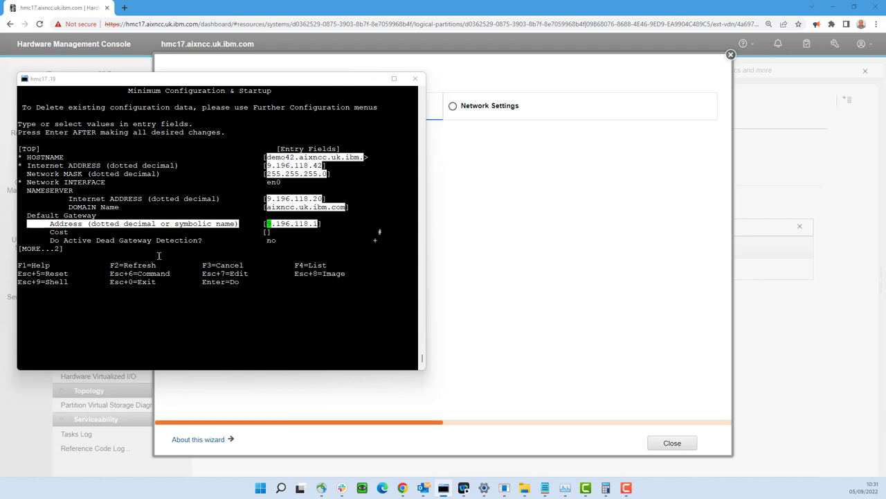
key(F3)
key(F3)
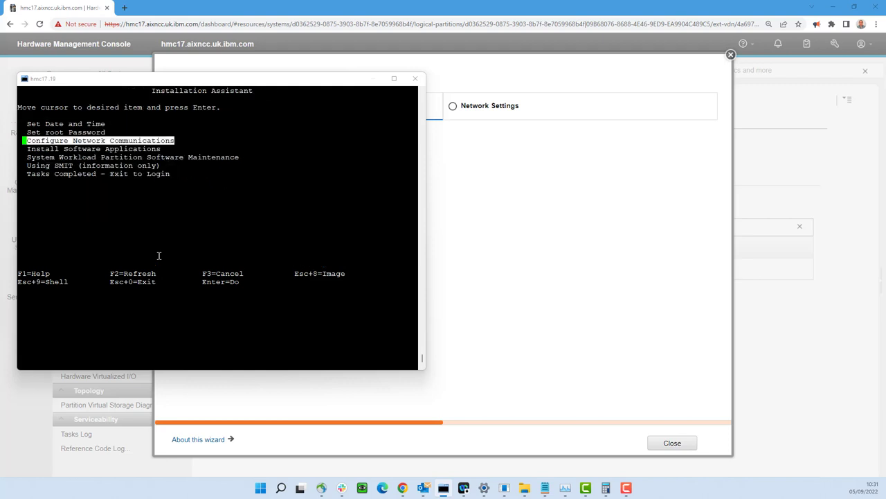
key(Down)
key(Down)
key(Down)
key(Down)
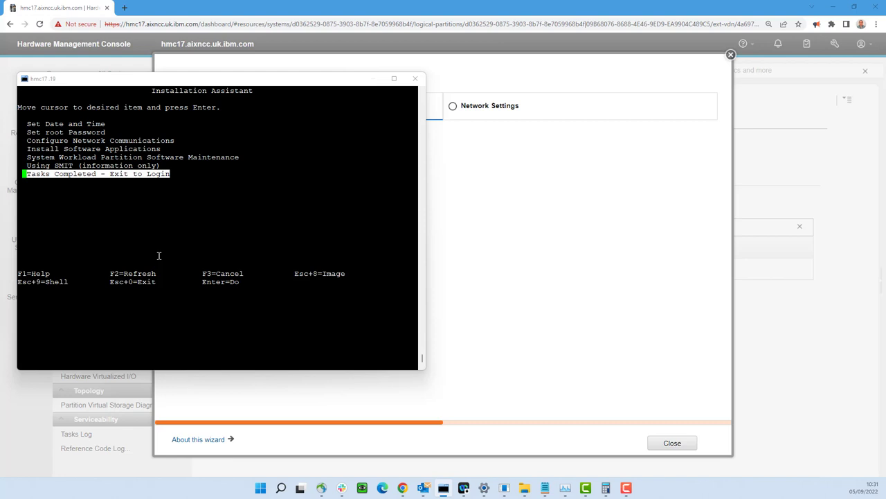
key(Return)
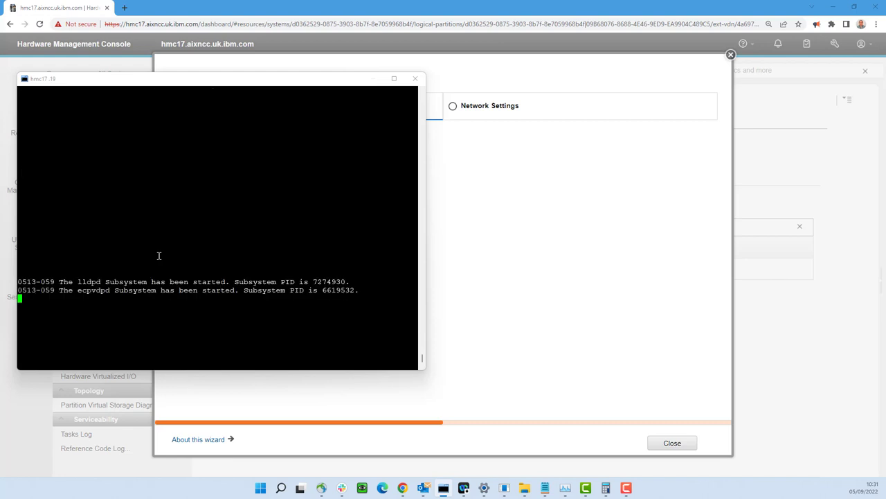
text(root)
key(Return)
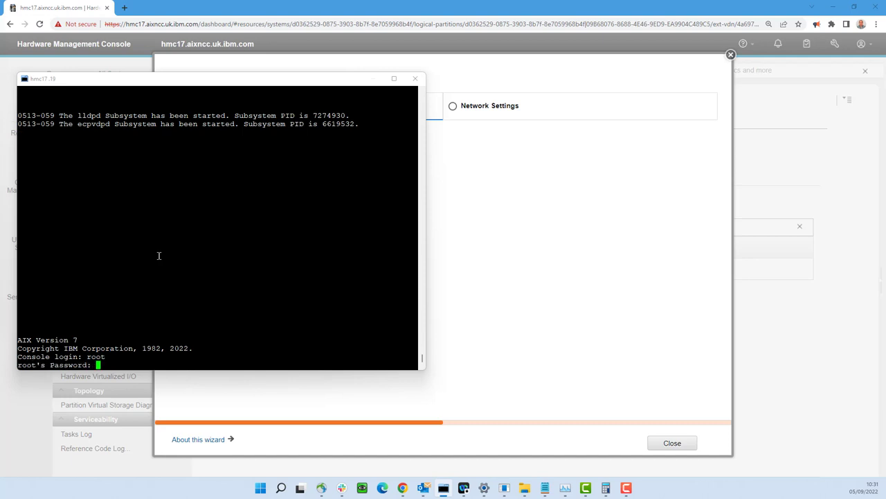
key(Return)
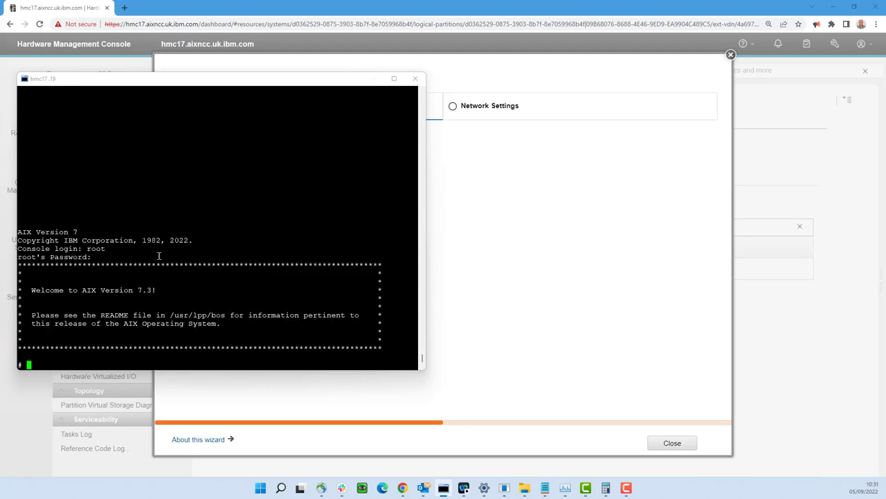
text(oslevel -s)
key(Return)
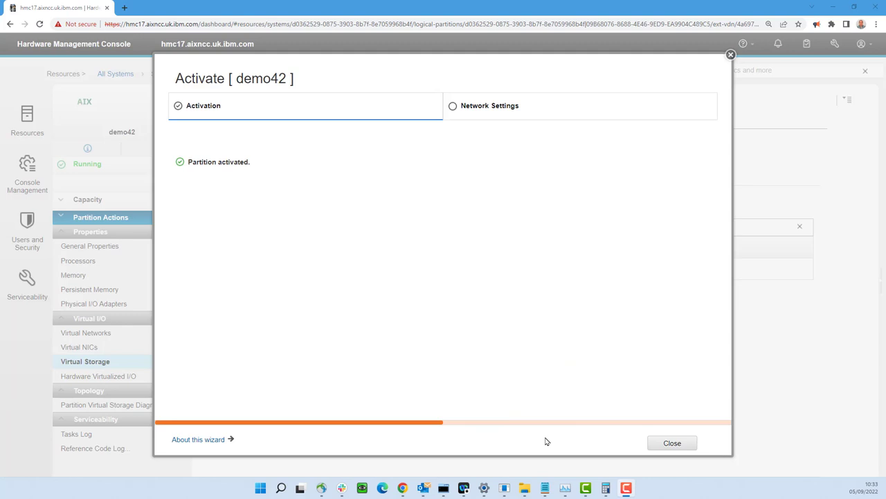
- Close the activation wizard and view demo42's performance summary in the system's partition list
click(671, 446)
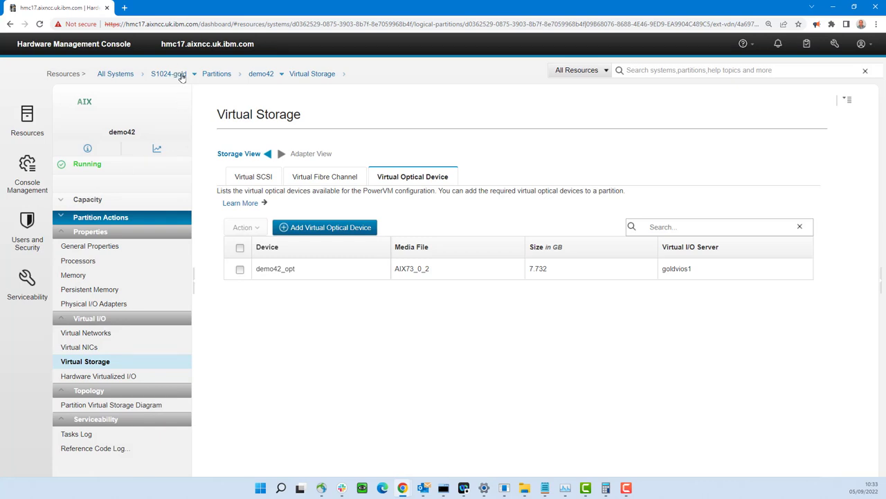
click(217, 74)
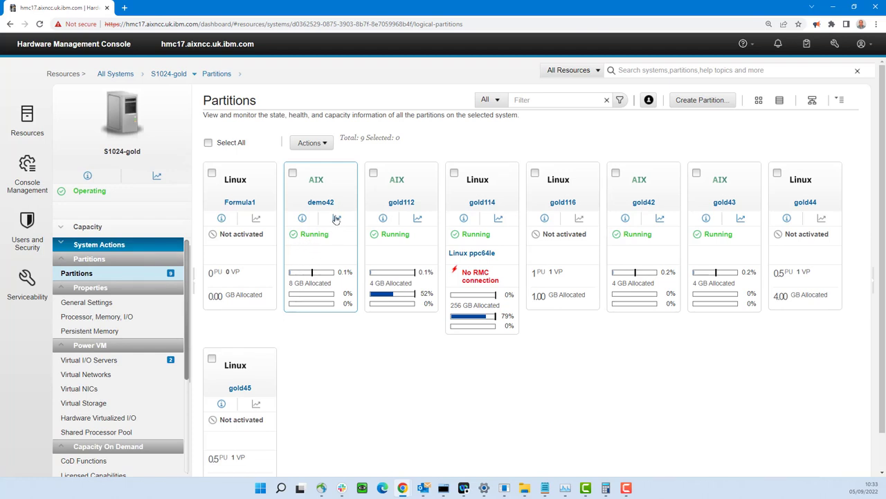
click(338, 220)
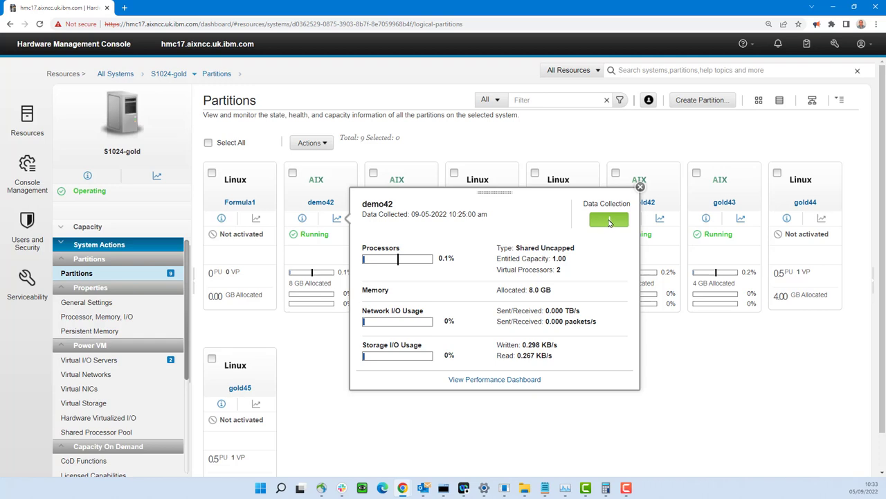
click(641, 187)
- Review demo42's partition details, including IP 9.196.118.42, then open its properties
click(302, 218)
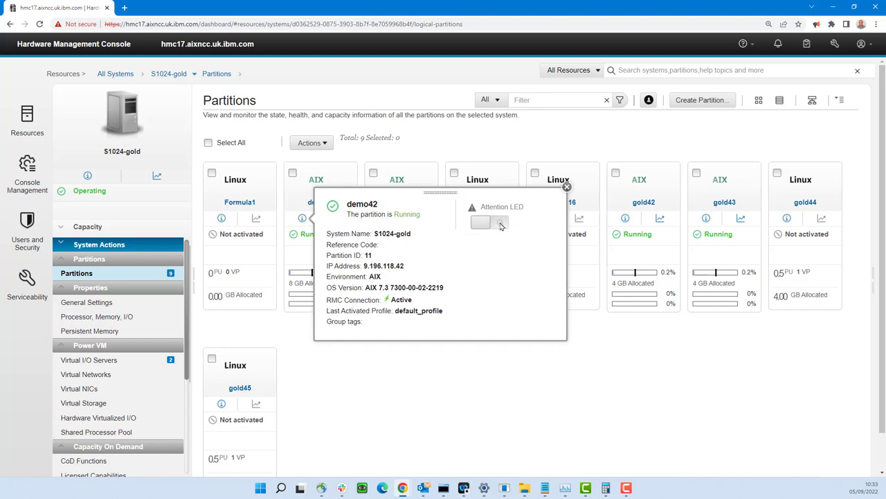
click(567, 187)
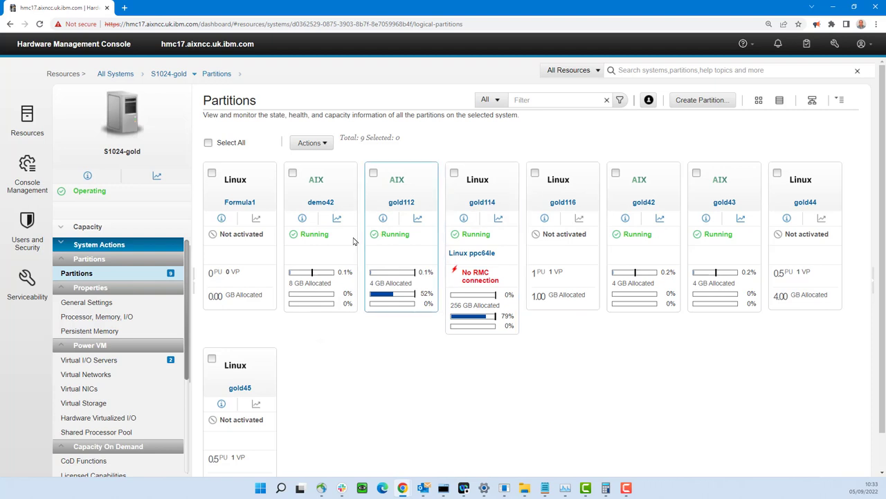
click(322, 203)
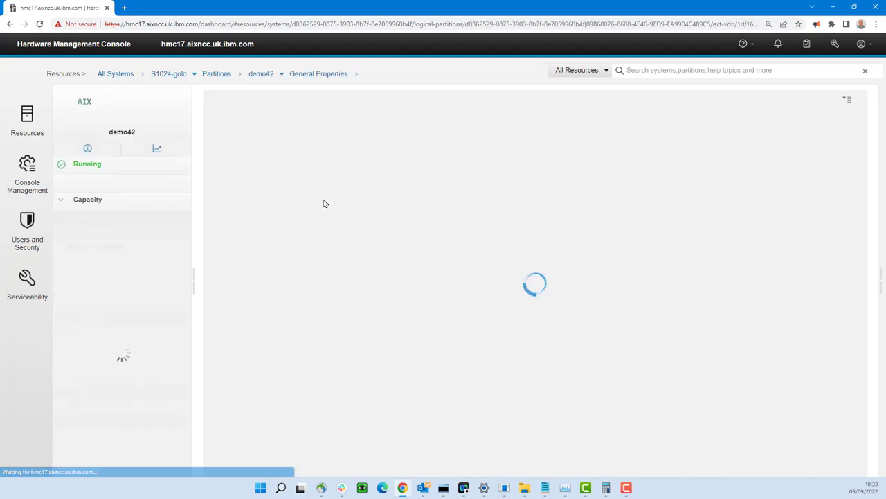